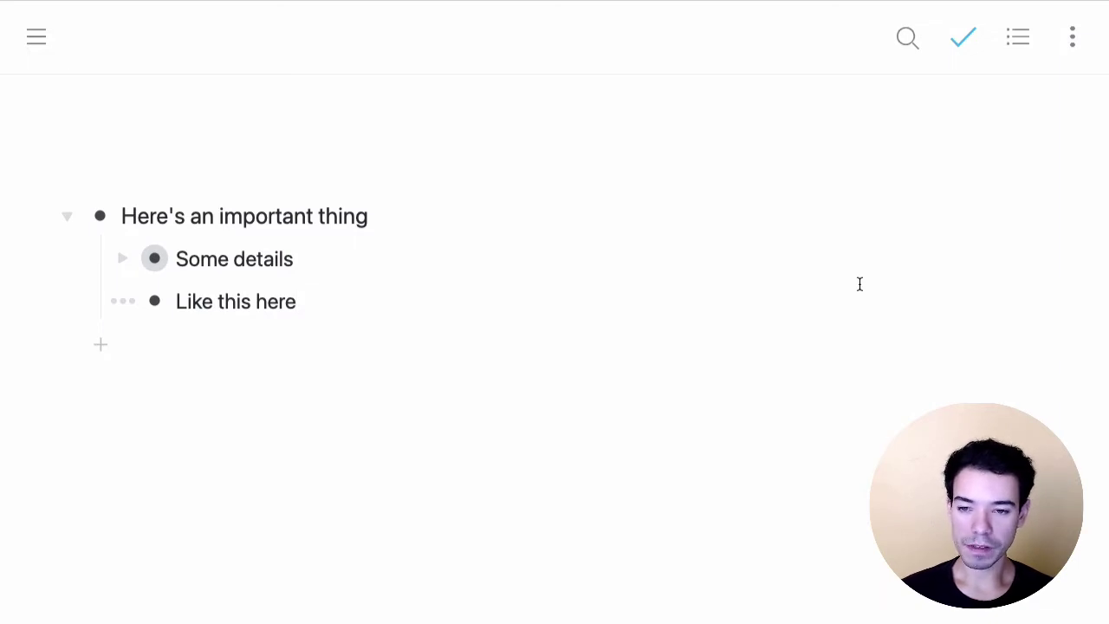
# Step: Add a bullet reading "Like that" below "Like this here", at the same level
pyautogui.press('Return')
pyautogui.write('Like that')
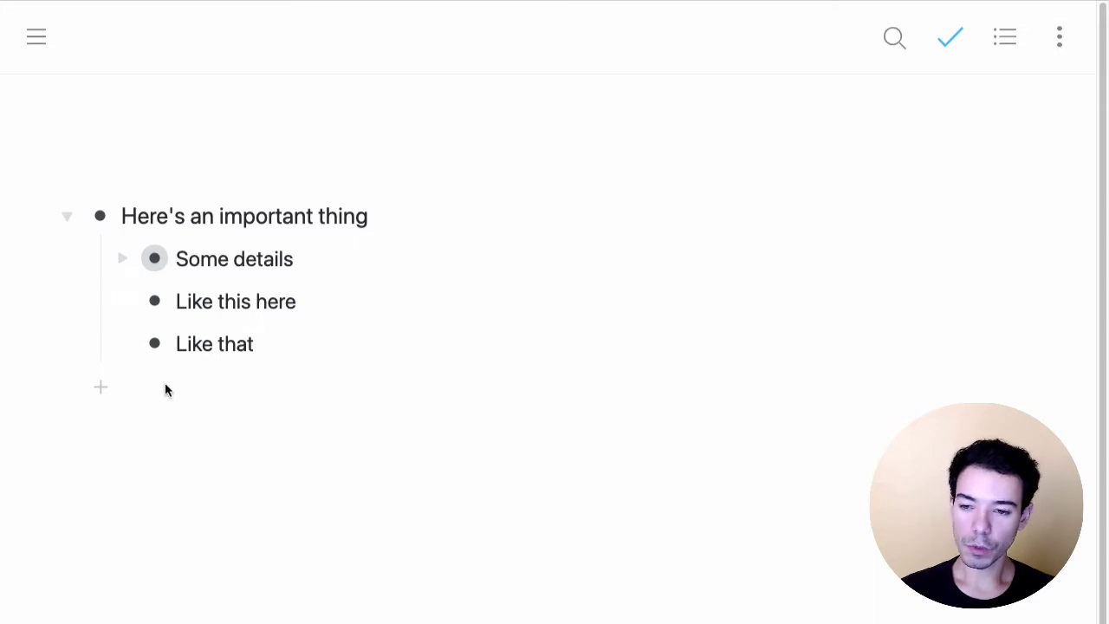
pyautogui.click(102, 388)
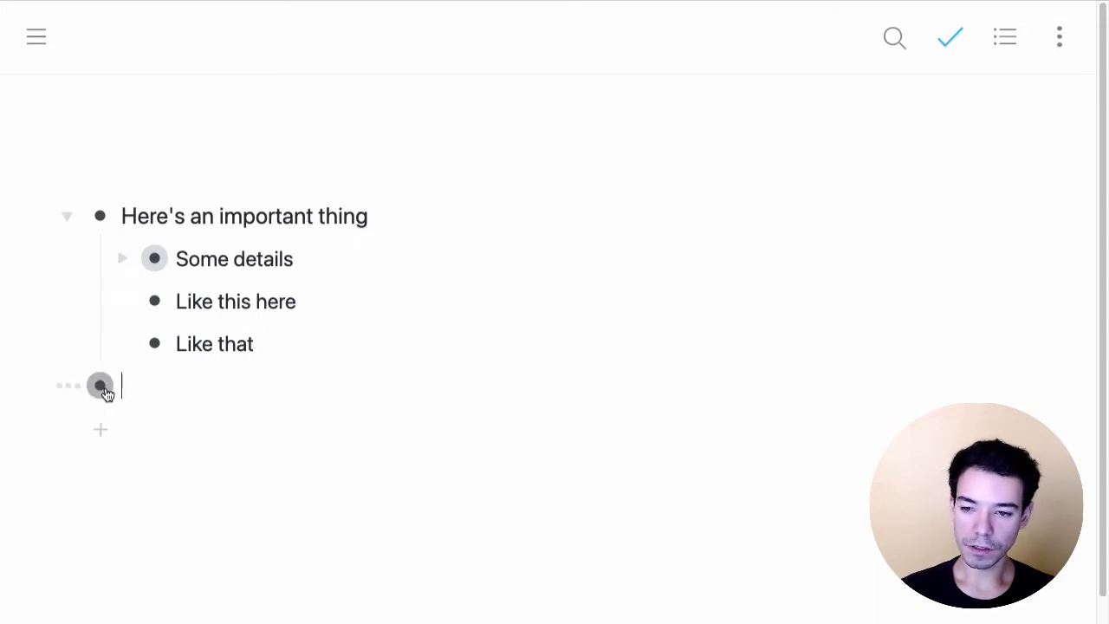
pyautogui.press('BackSpace')
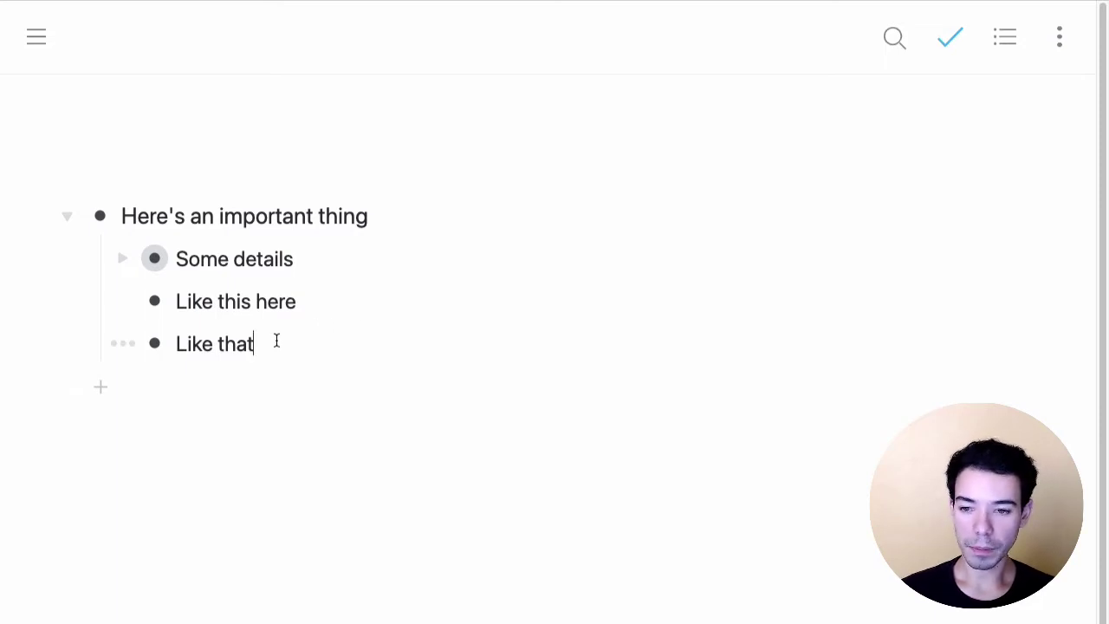
# Step: Indent the "Like that" bullet beneath "Like this here" and outdent it again
pyautogui.press('Home')
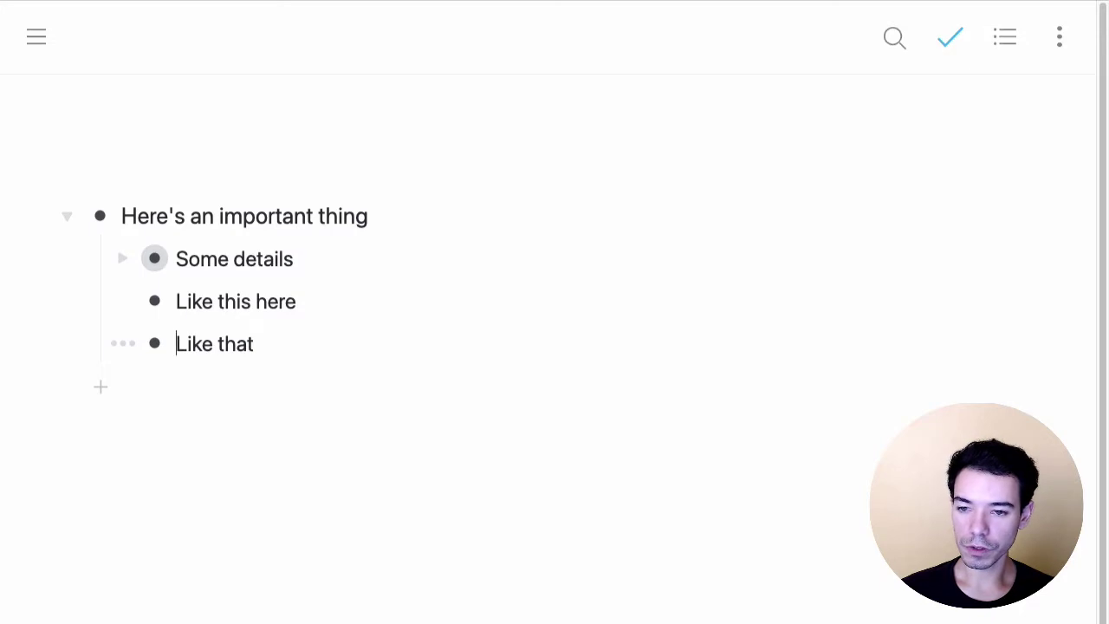
pyautogui.press('Up')
pyautogui.press('Up')
pyautogui.press('Down')
pyautogui.press('Down')
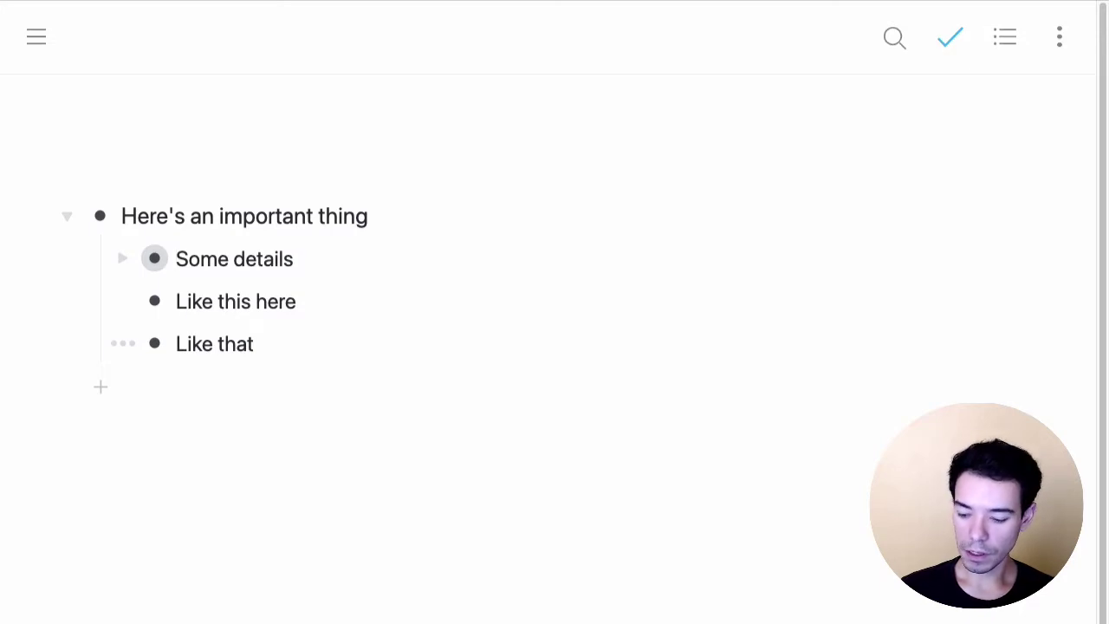
pyautogui.press('Tab')
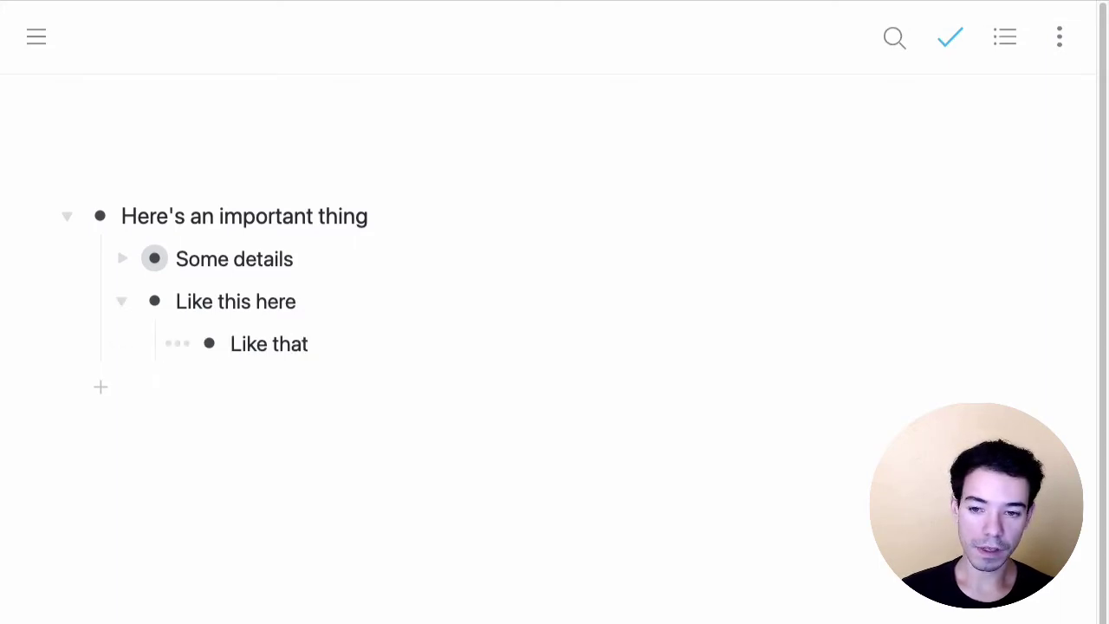
pyautogui.hotkey('shift', 'Tab')
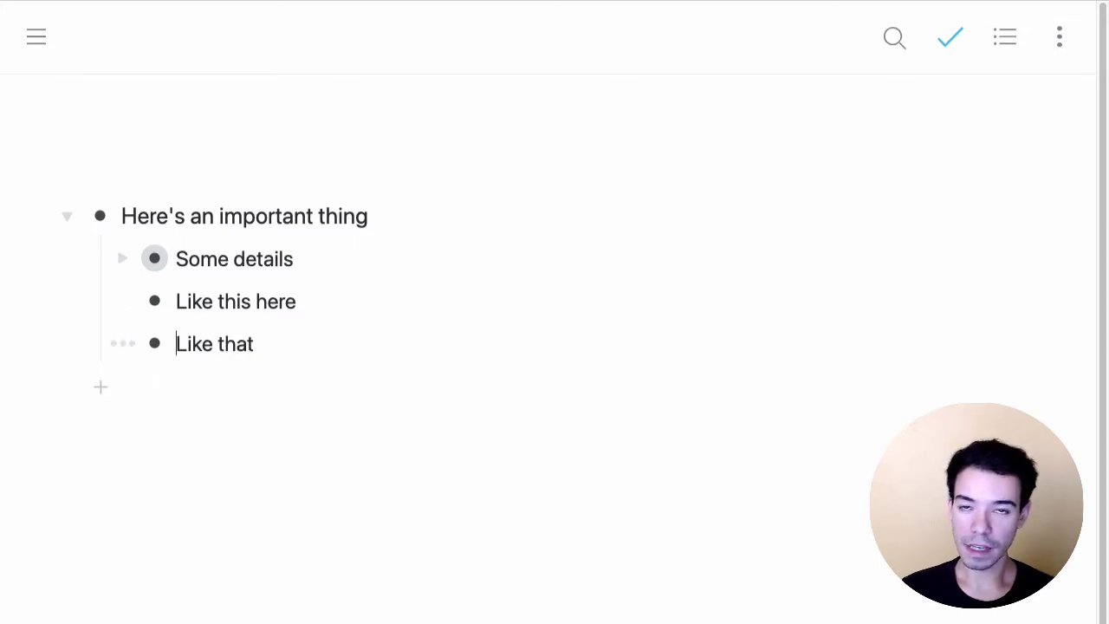
# Step: Expand and collapse the children of "Some details", and collapse and re-expand "Here's an important thing"
pyautogui.click(123, 259)
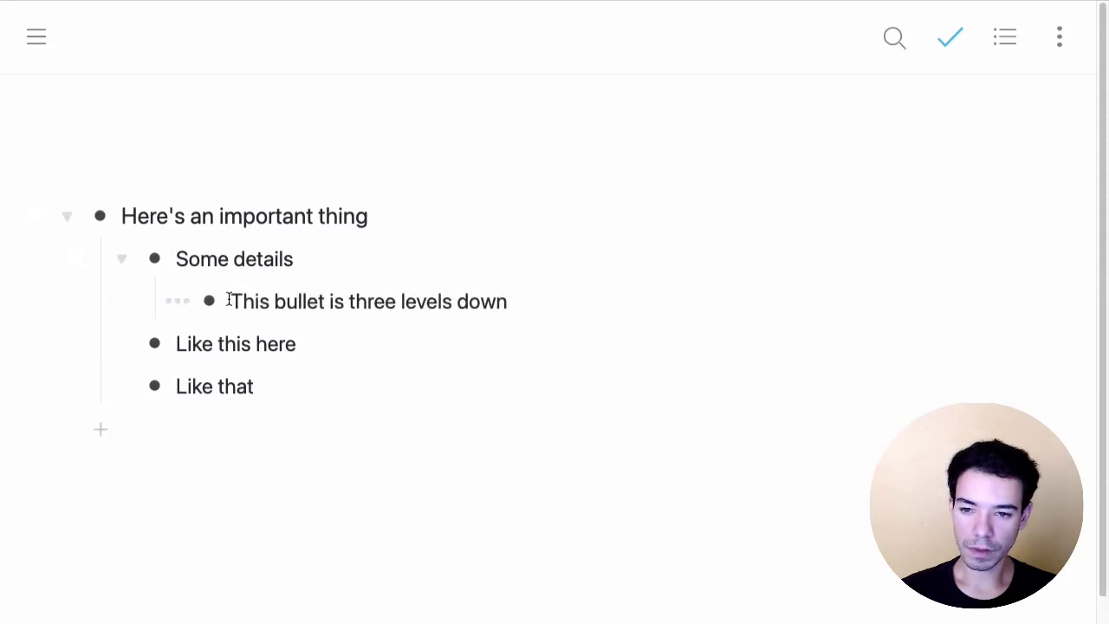
pyautogui.click(126, 259)
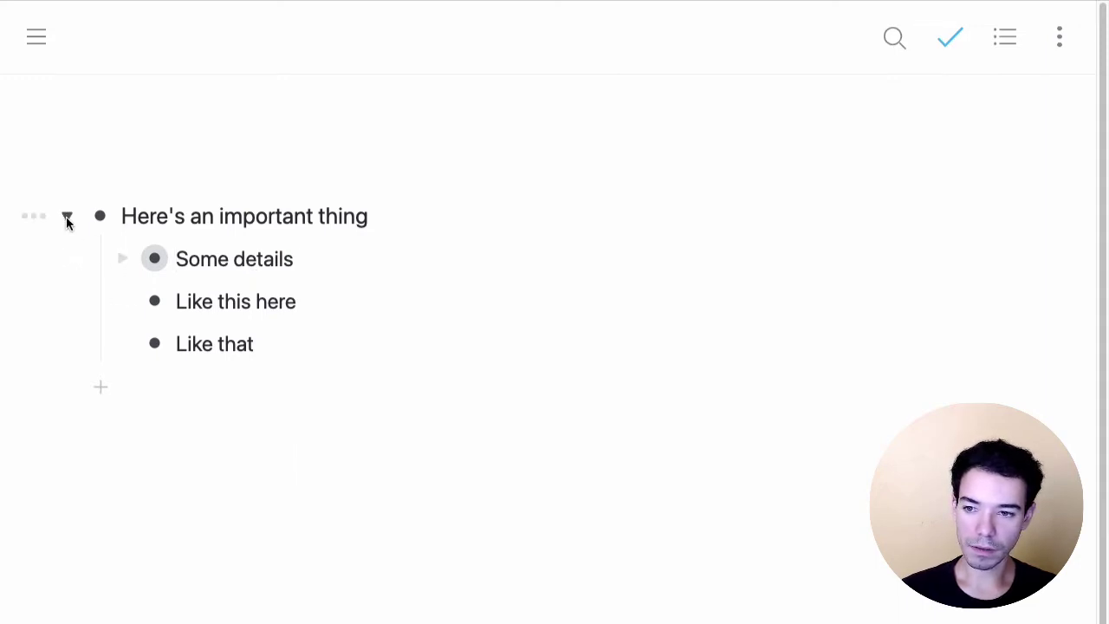
pyautogui.click(67, 218)
pyautogui.click(66, 217)
pyautogui.click(124, 259)
pyautogui.click(125, 259)
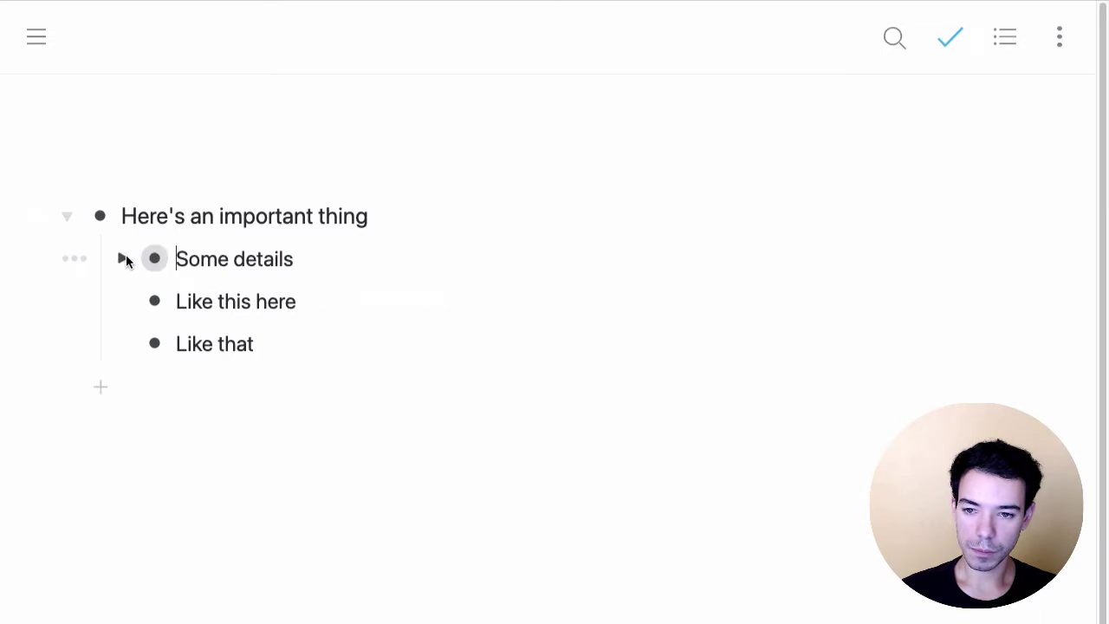
pyautogui.click(350, 263)
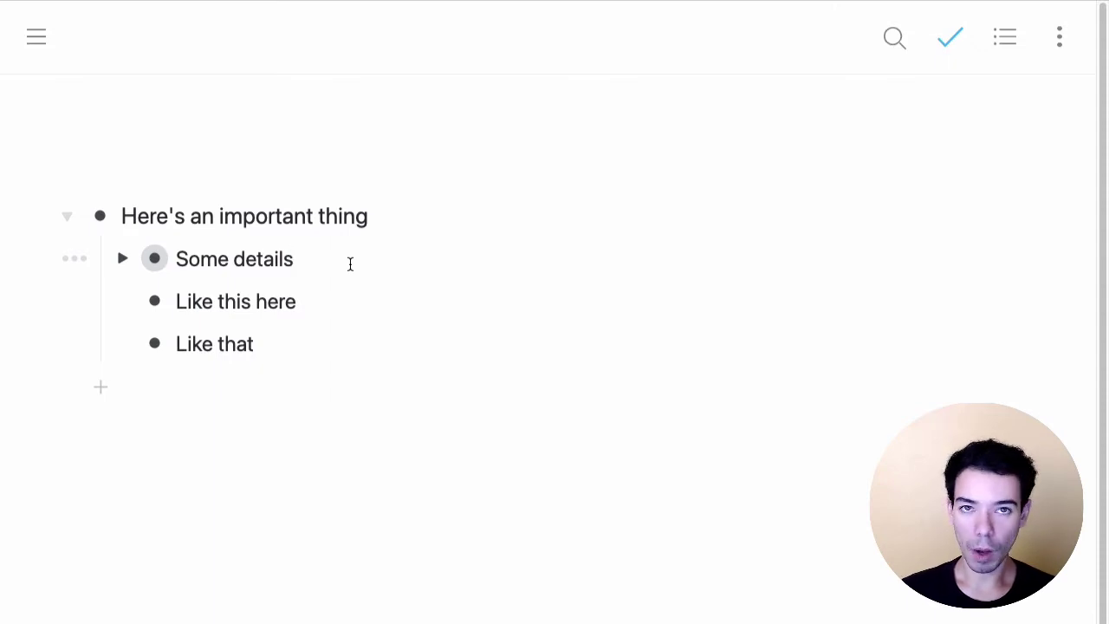
pyautogui.press('Up')
pyautogui.press('Down')
pyautogui.press('Down')
pyautogui.press('Down')
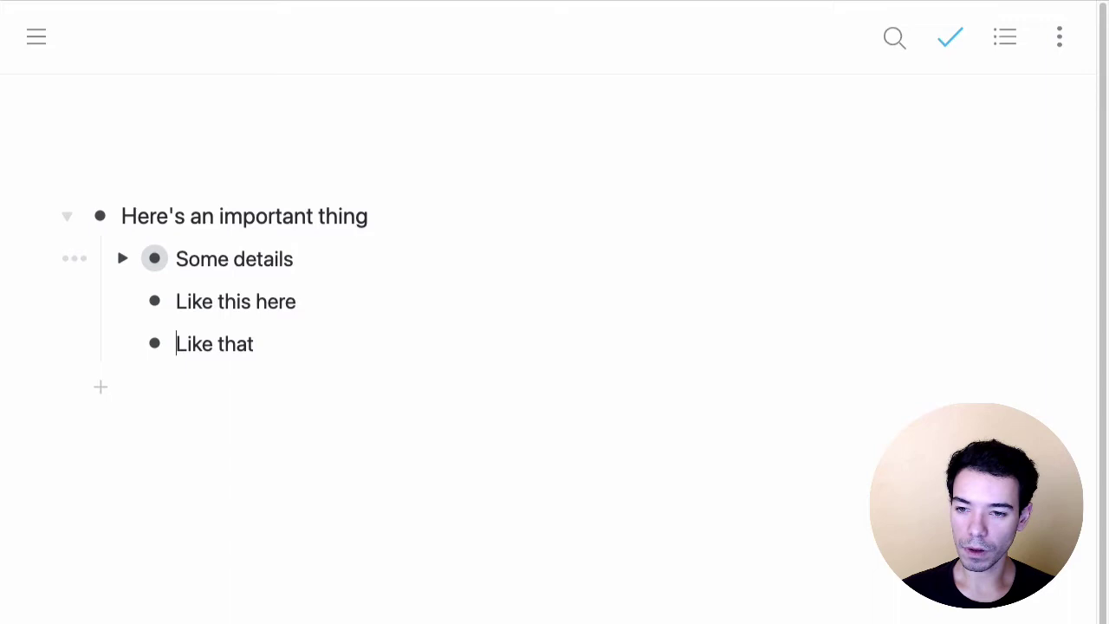
pyautogui.press('Up')
pyautogui.press('Down')
pyautogui.press('Down')
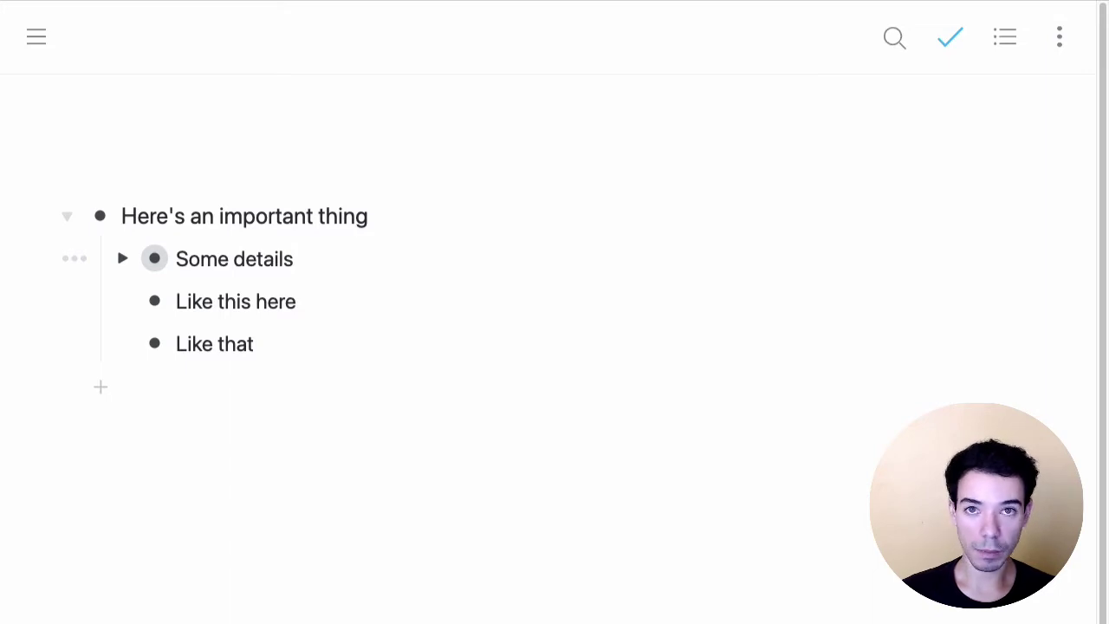
# Step: Toggle the children of "Here's an important thing" and "Some details", leaving both bullets expanded
pyautogui.press('Up')
pyautogui.press('Up')
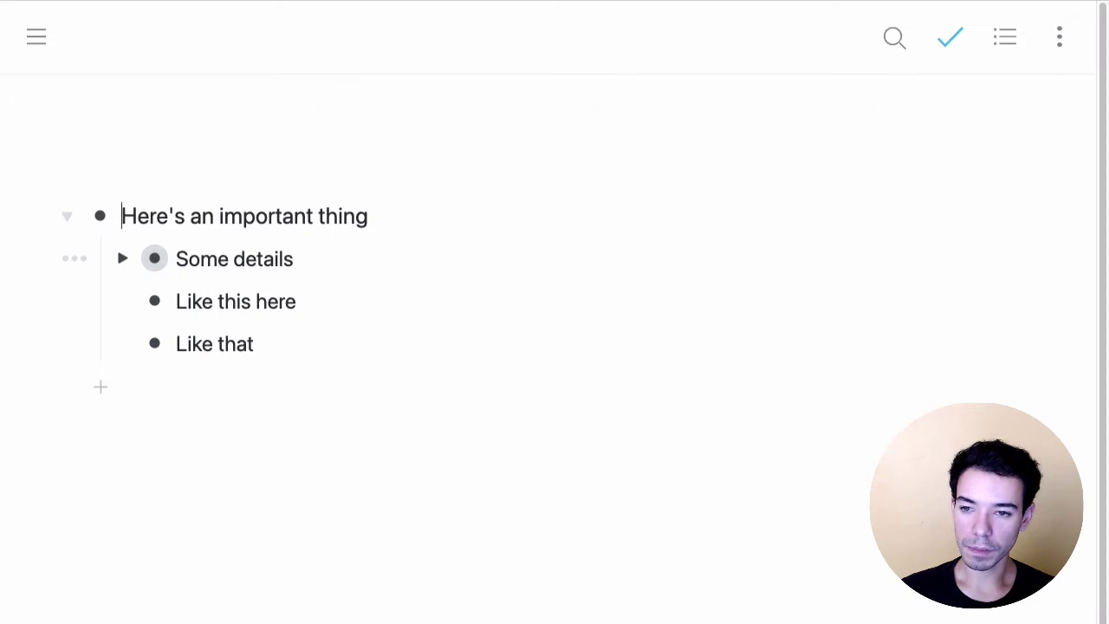
pyautogui.hotkey('ctrl', 'Up')
pyautogui.hotkey('ctrl', 'Down')
pyautogui.hotkey('ctrl', 'Up')
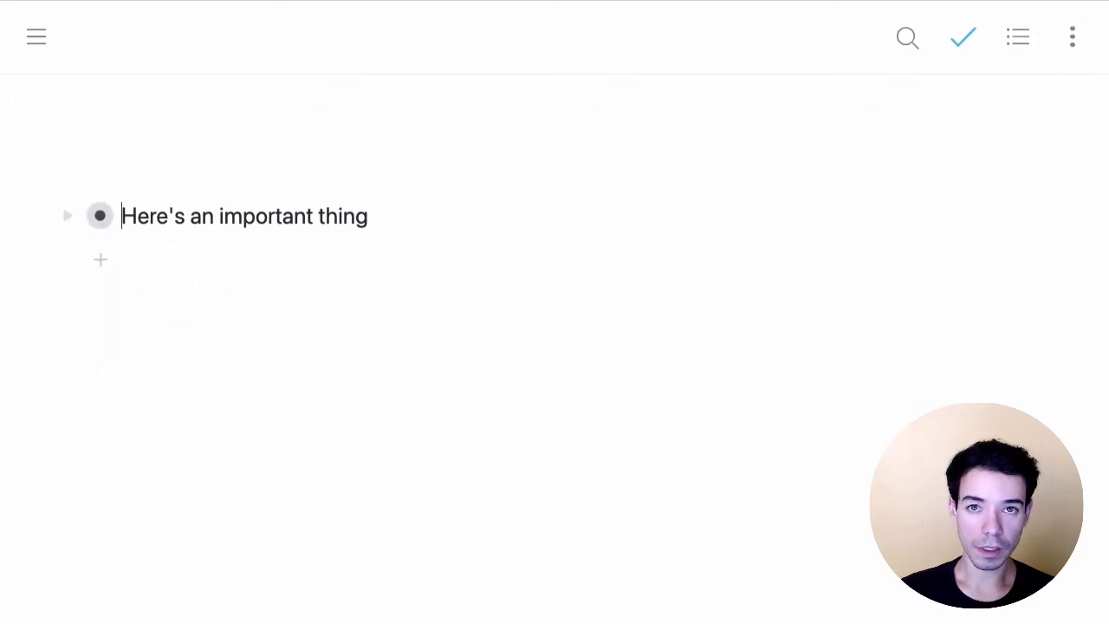
pyautogui.hotkey('ctrl', 'Down')
pyautogui.press('Down')
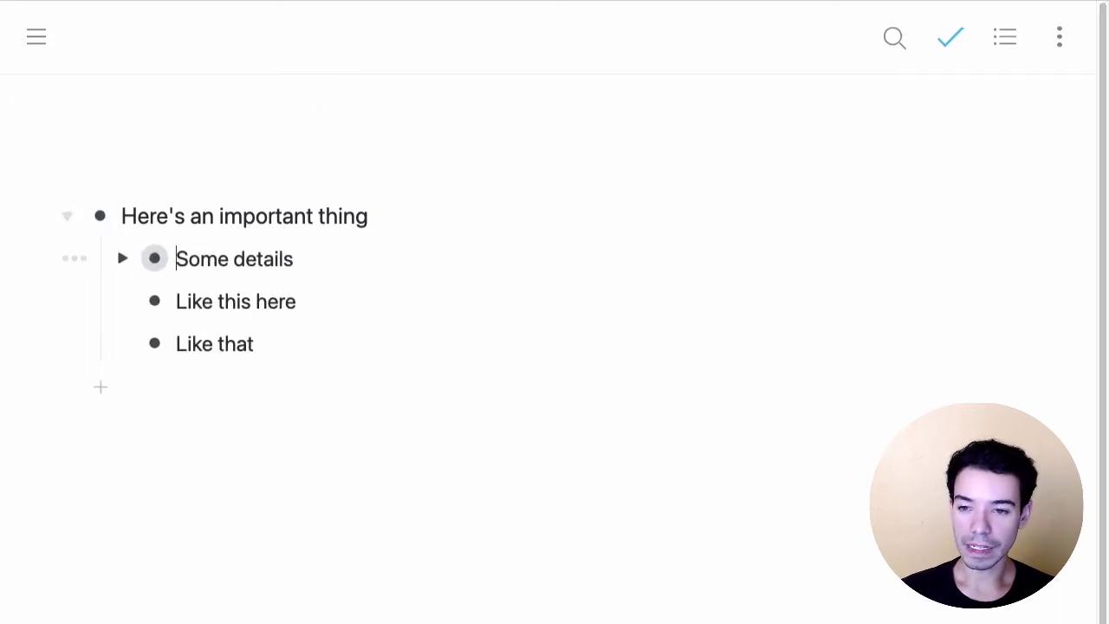
pyautogui.hotkey('ctrl', 'Down')
pyautogui.hotkey('ctrl', 'Up')
pyautogui.press('Up')
pyautogui.hotkey('ctrl', 'Up')
pyautogui.hotkey('ctrl', 'Down')
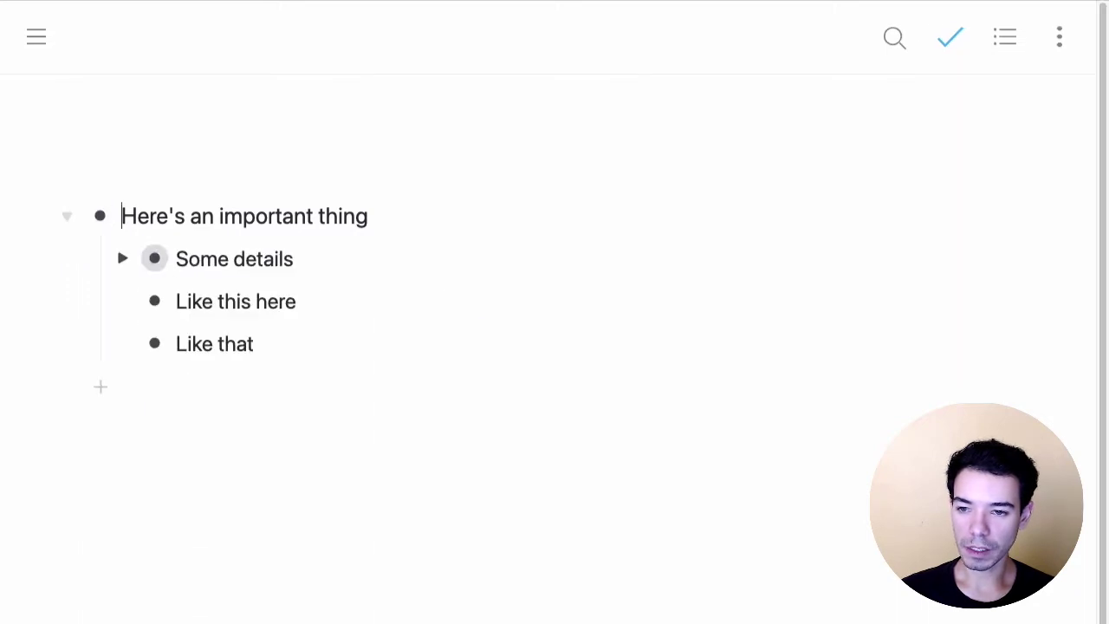
pyautogui.press('Down')
pyautogui.hotkey('ctrl', 'Down')
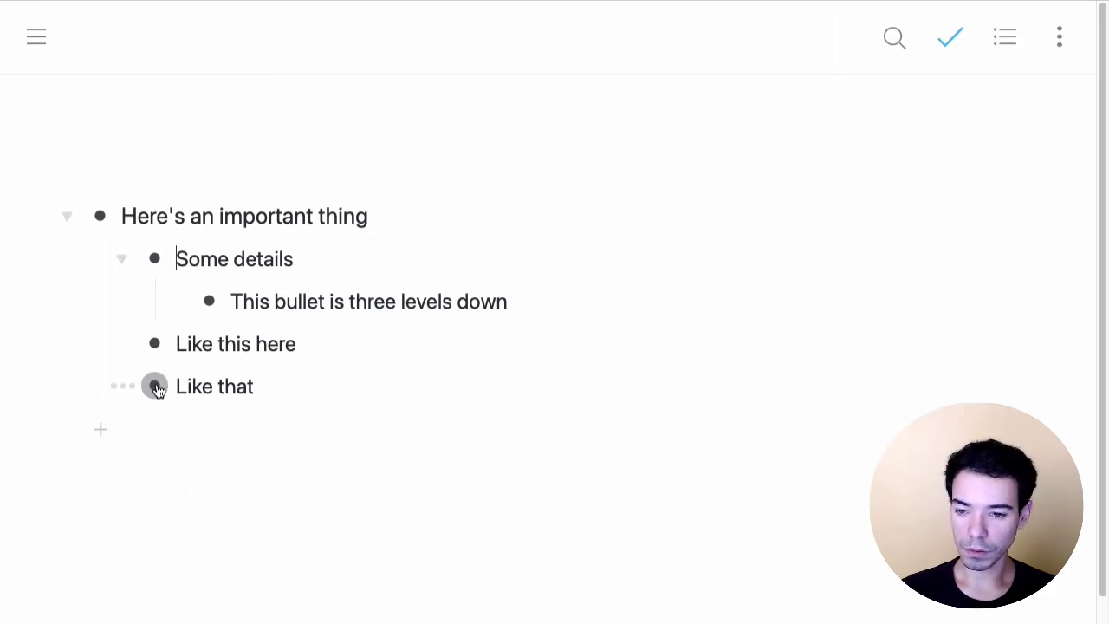
# Step: Try moving "Like that" beneath "This bullet is three levels down" and undo the move
pyautogui.moveTo(153, 386); pyautogui.dragTo(331, 320)
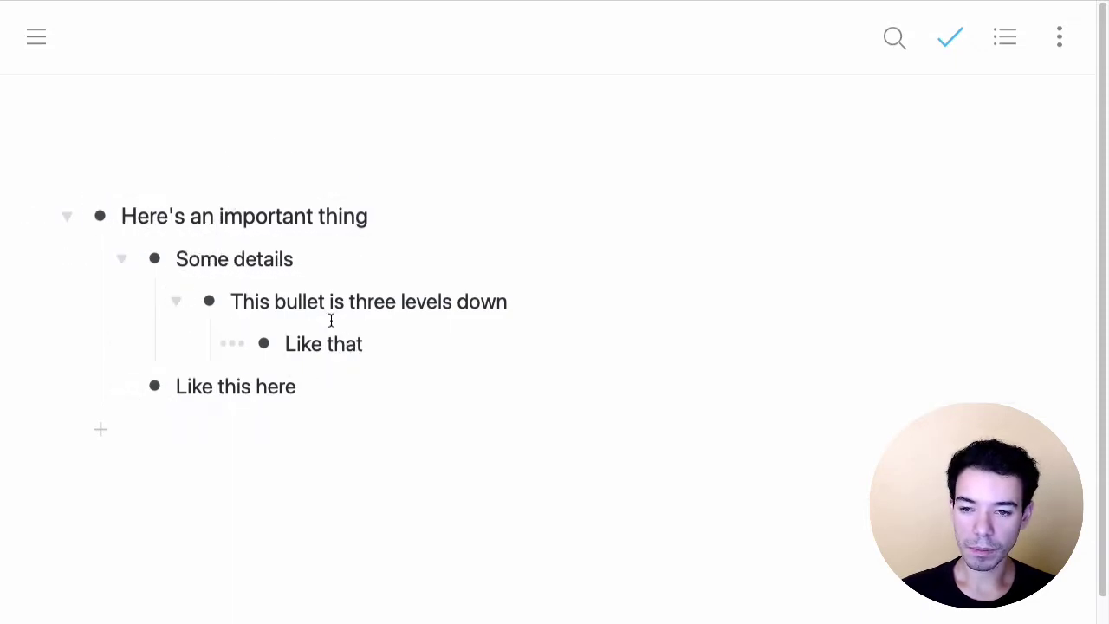
pyautogui.hotkey('ctrl', 'z')
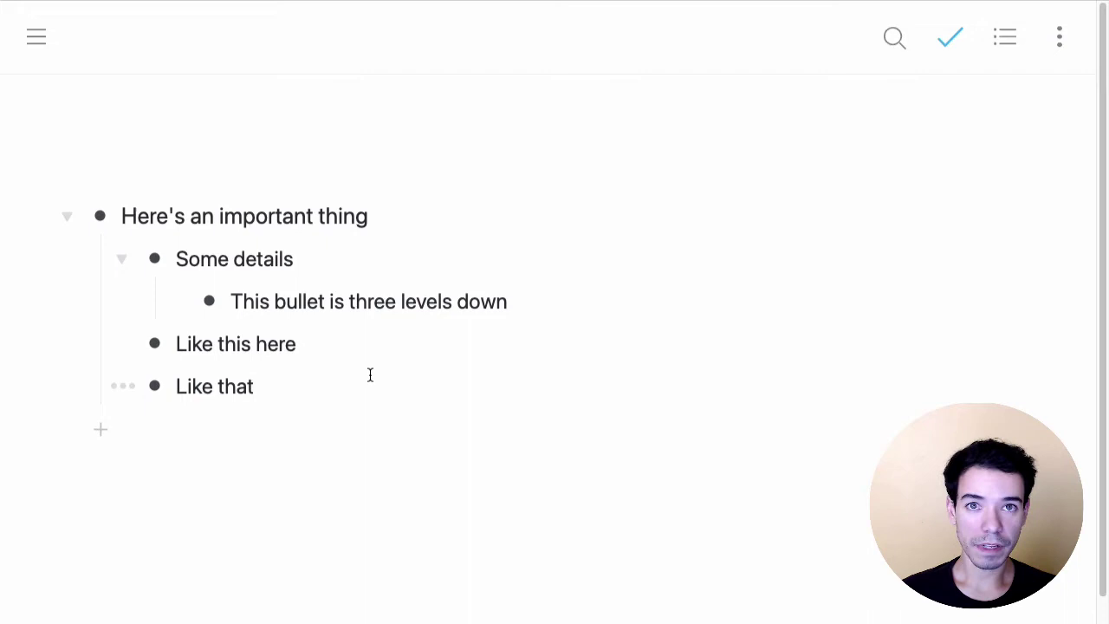
# Step: Keep the navigation sidebar open and expand "Here's an important thing" in its Home outline
pyautogui.click(37, 38)
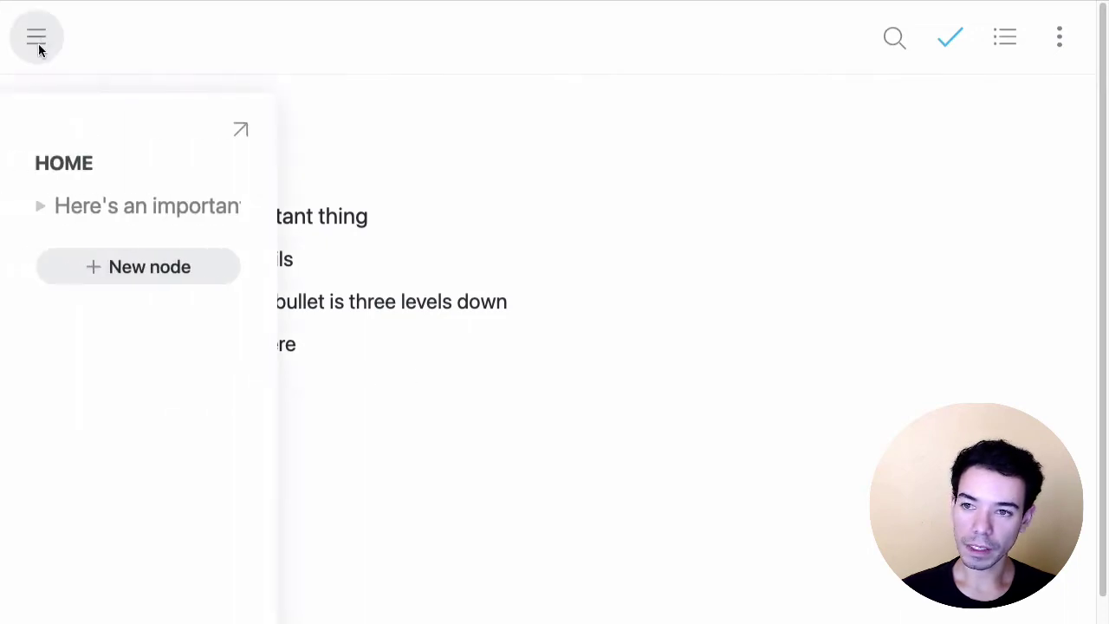
pyautogui.click(40, 38)
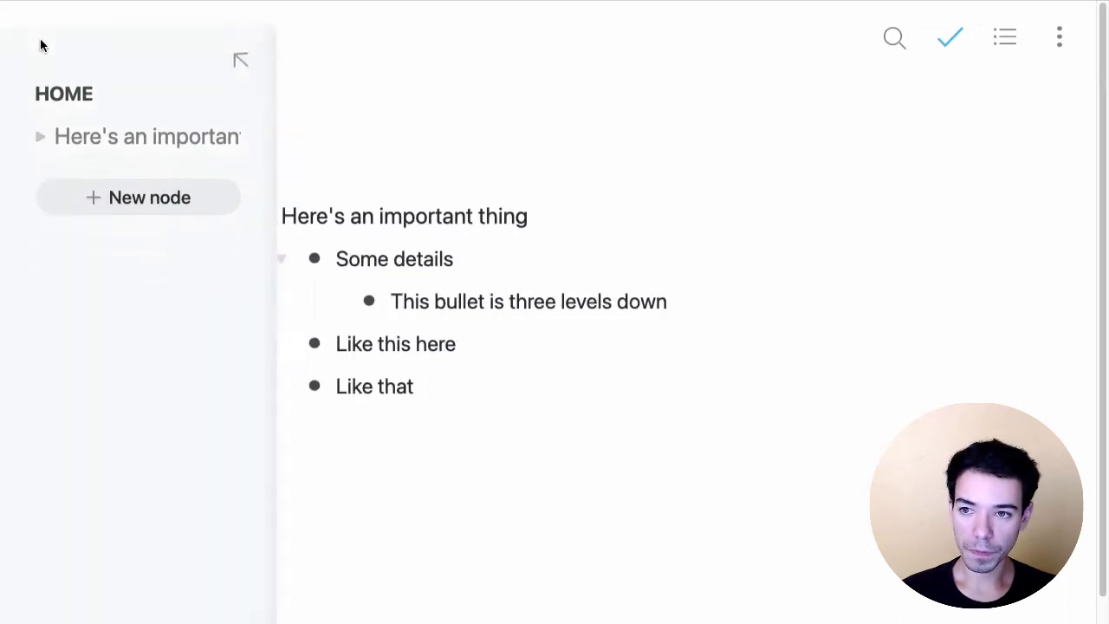
pyautogui.click(42, 116)
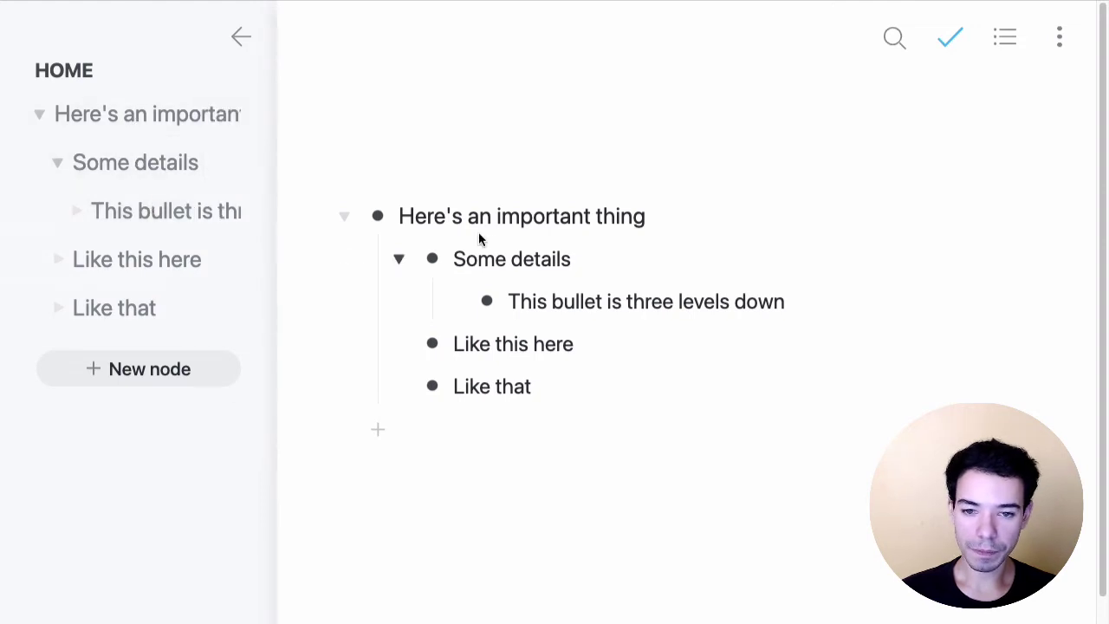
# Step: Nest the "Like that" bullet one level deeper, under "Like this here"
pyautogui.click(593, 385)
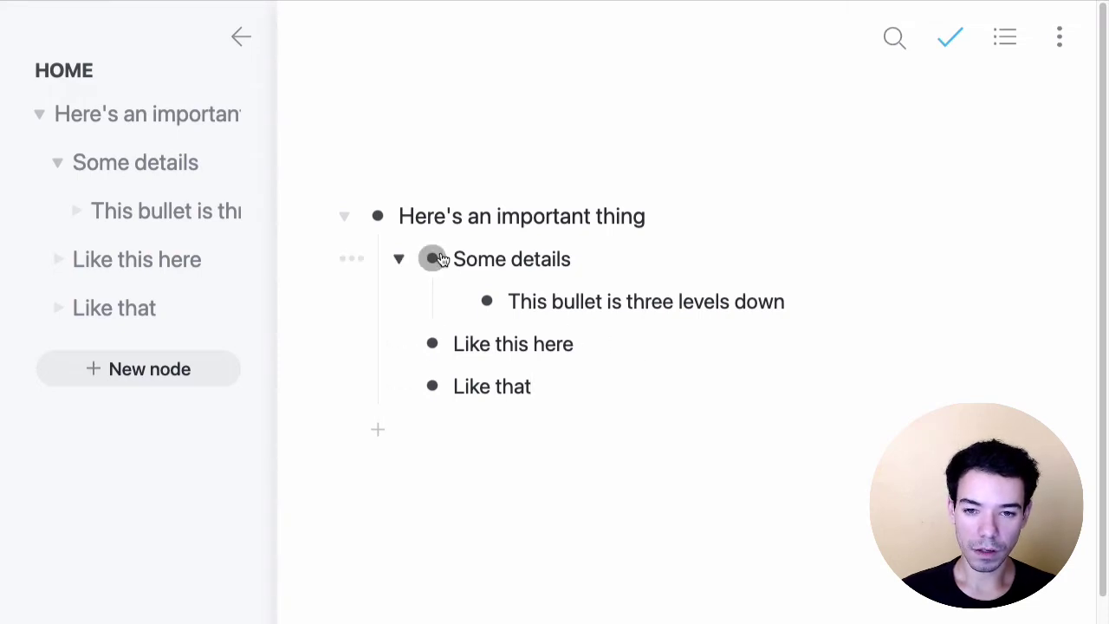
pyautogui.moveTo(433, 387); pyautogui.dragTo(488, 386)
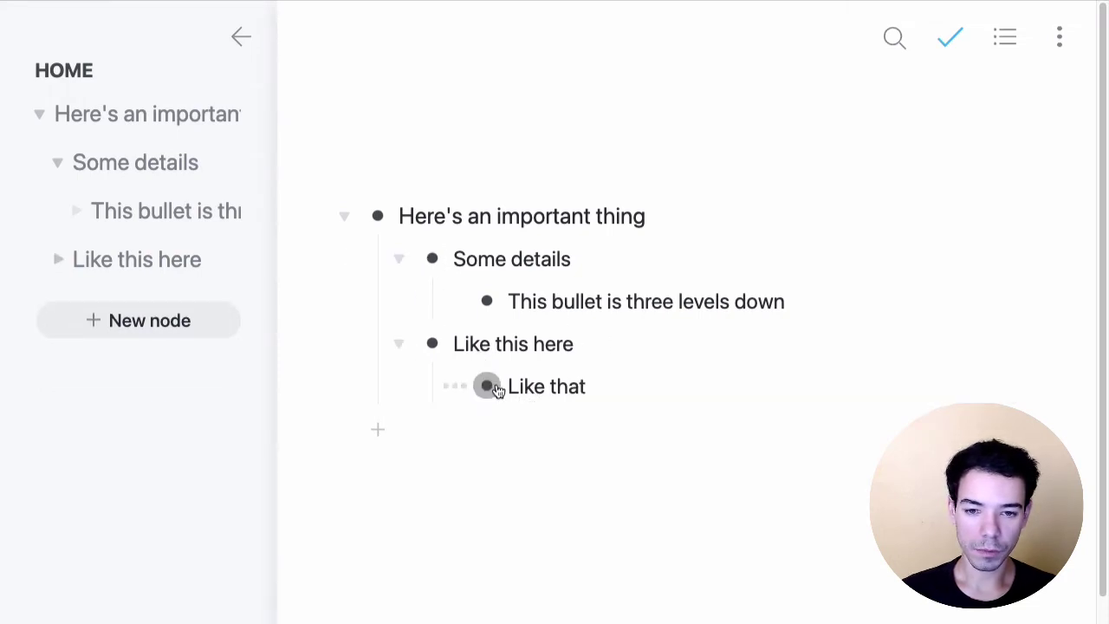
# Step: Zoom into "Like this here" and move its "Like that" bullet to the first place under "Here's an important thing" in the sidebar outline
pyautogui.click(433, 344)
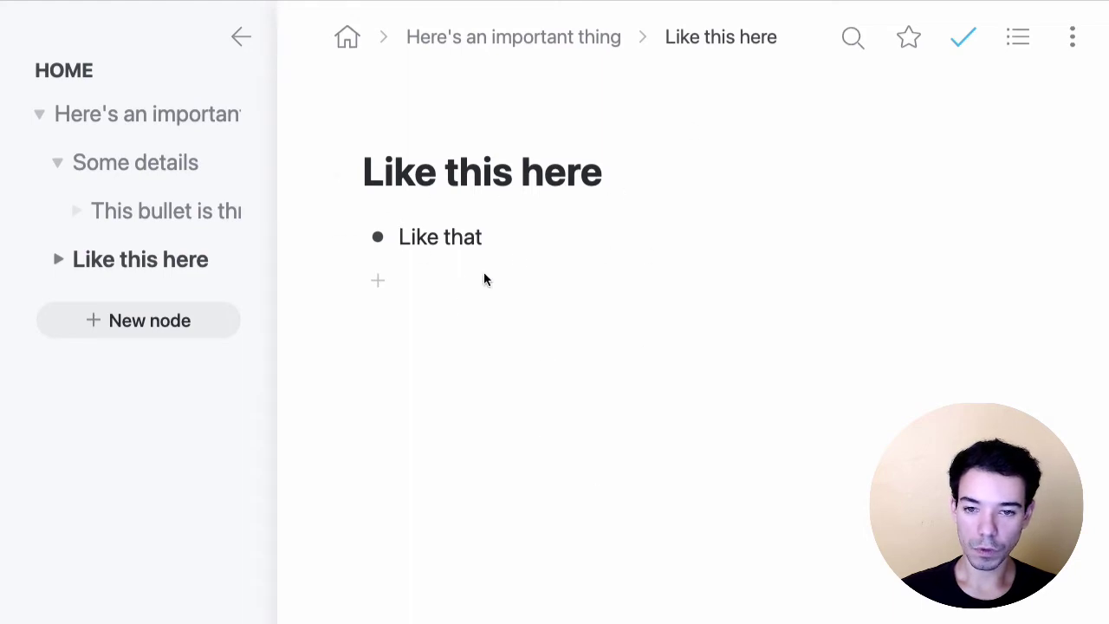
pyautogui.click(535, 235)
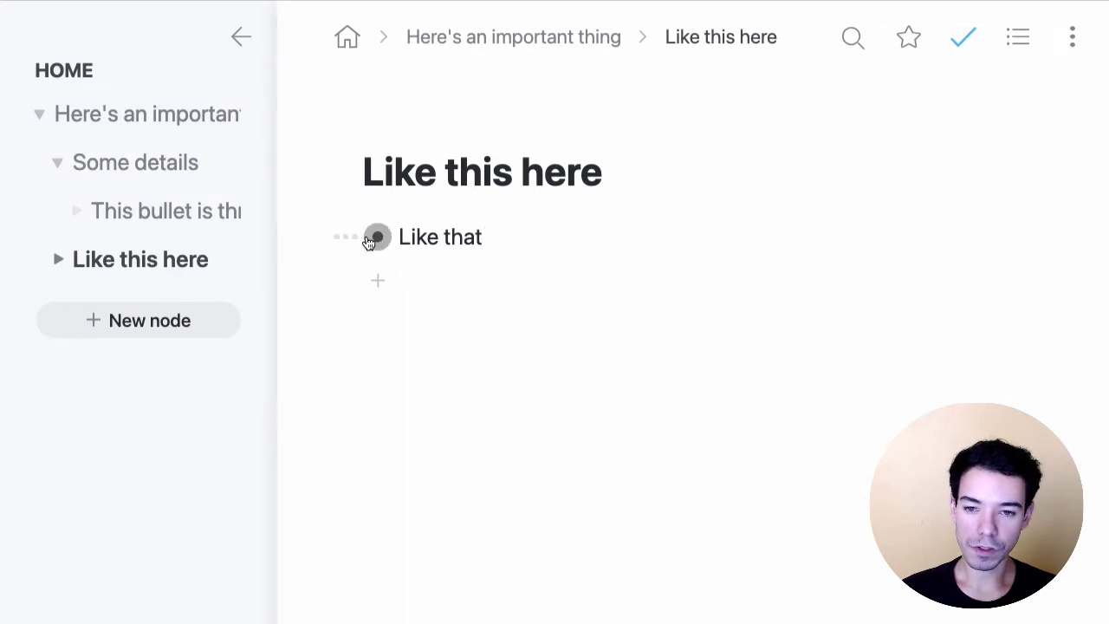
pyautogui.moveTo(371, 238); pyautogui.dragTo(107, 140)
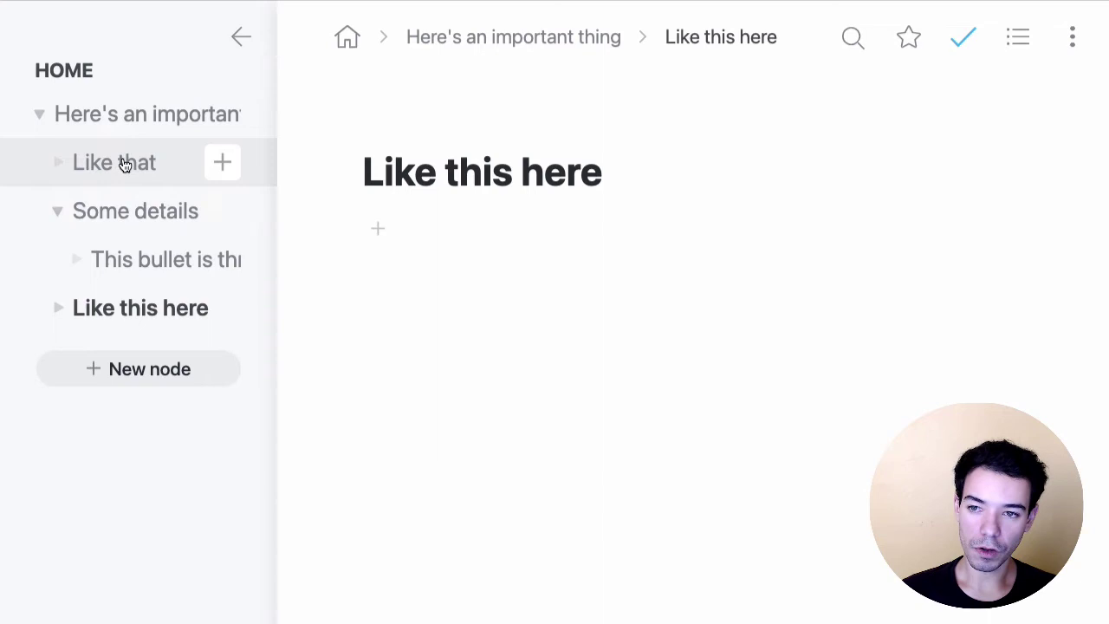
# Step: Return to the home outline, zoom into "Like this here" and star it
pyautogui.click(348, 37)
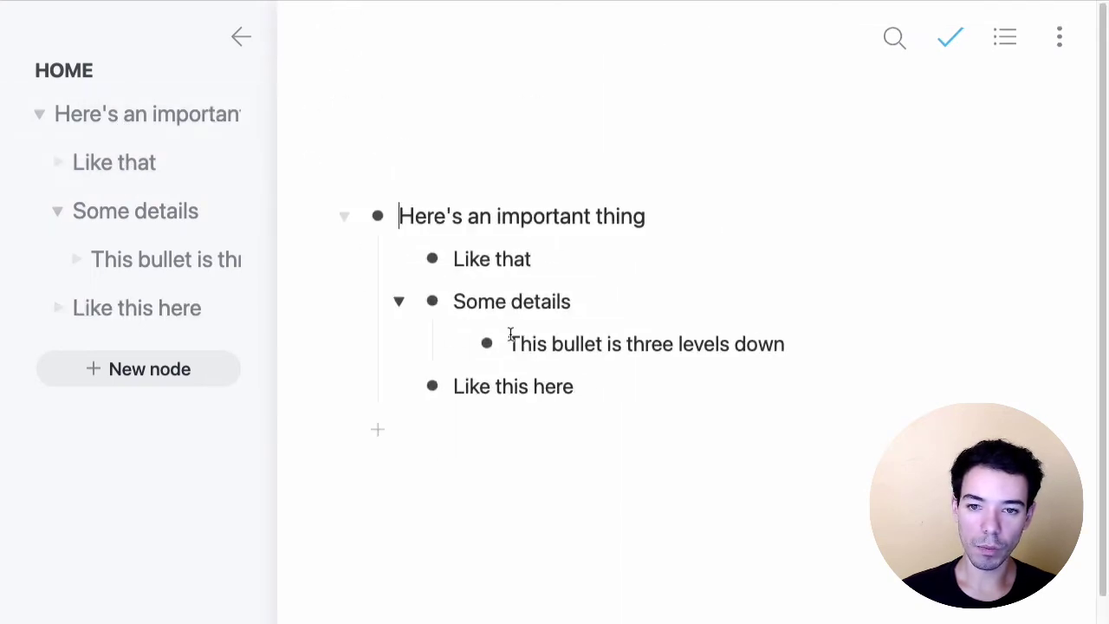
pyautogui.moveTo(454, 258); pyautogui.dragTo(594, 265)
pyautogui.click(594, 265)
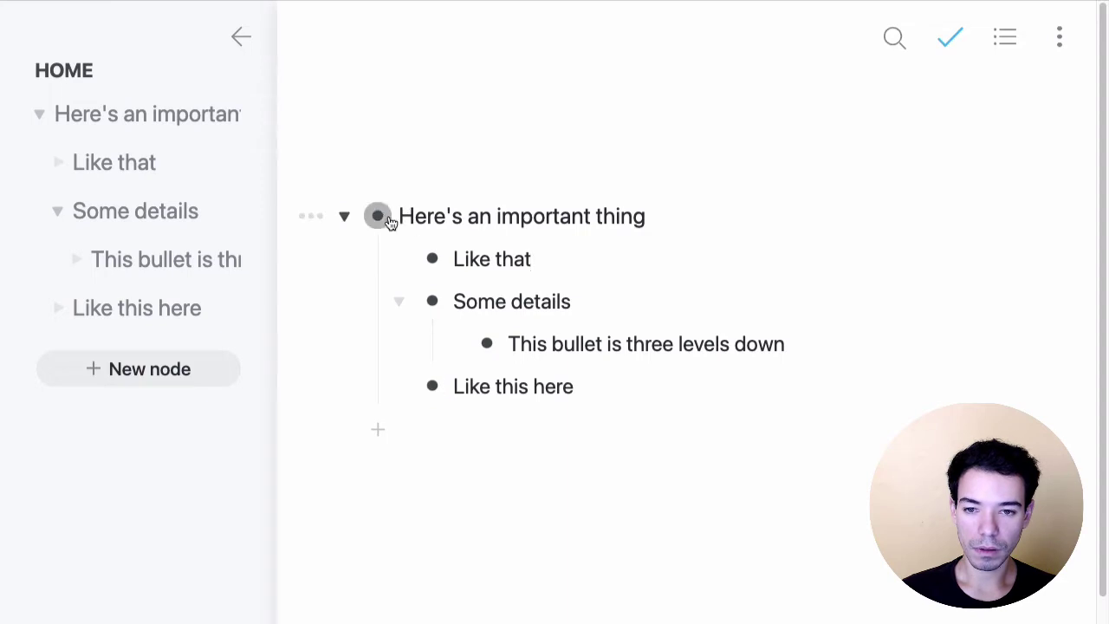
pyautogui.click(430, 387)
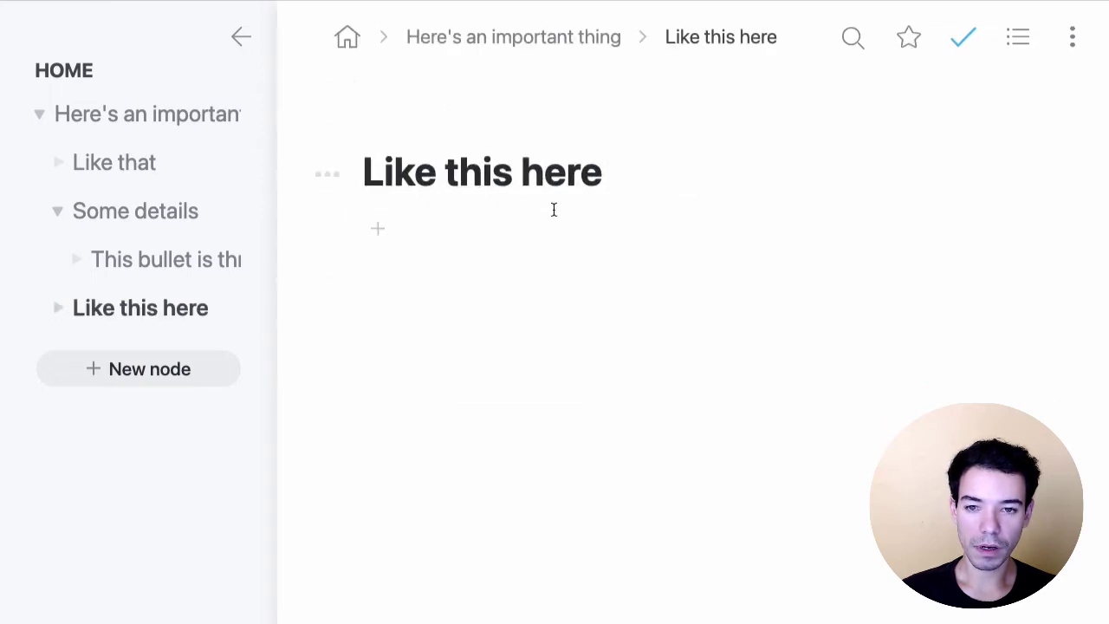
pyautogui.click(909, 39)
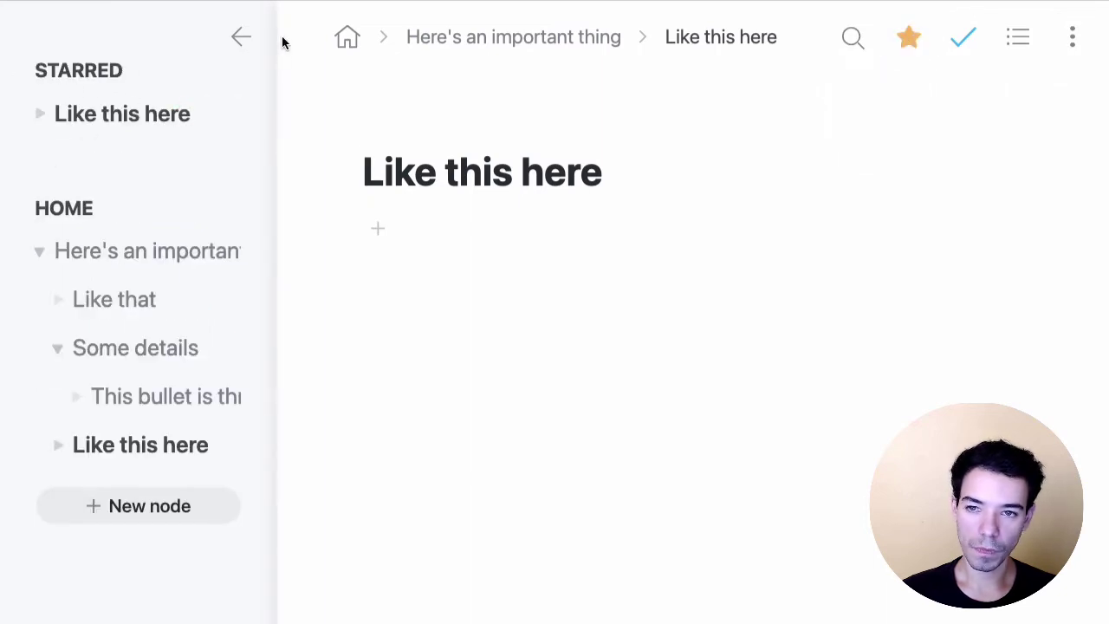
# Step: From "Here's an important thing", move "Like that" into the starred "Like this here" item and open that starred item
pyautogui.click(347, 37)
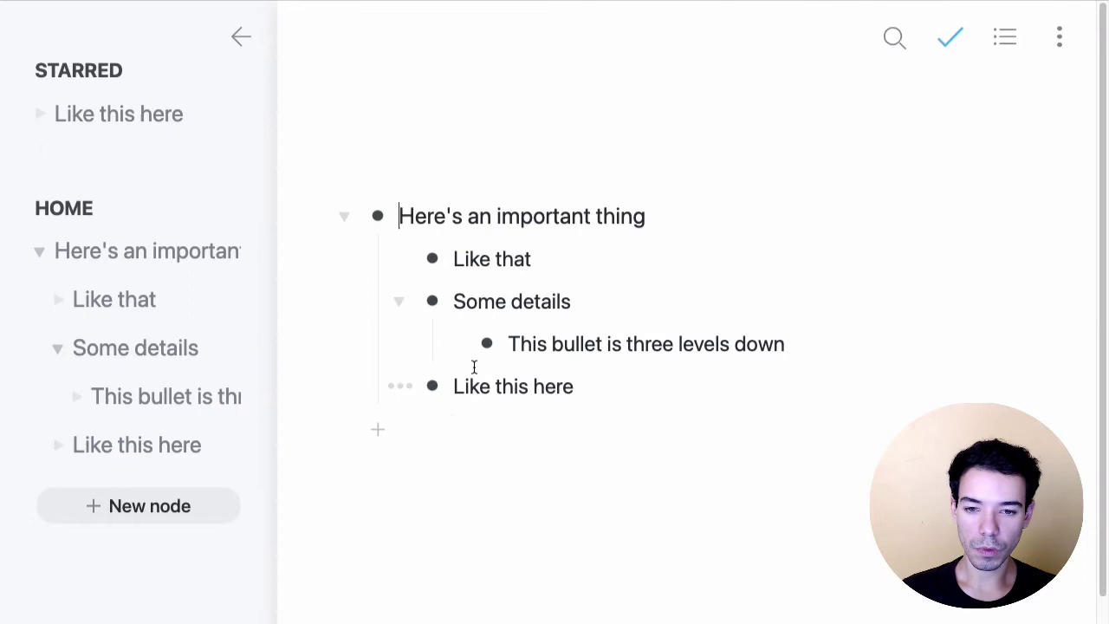
pyautogui.click(378, 215)
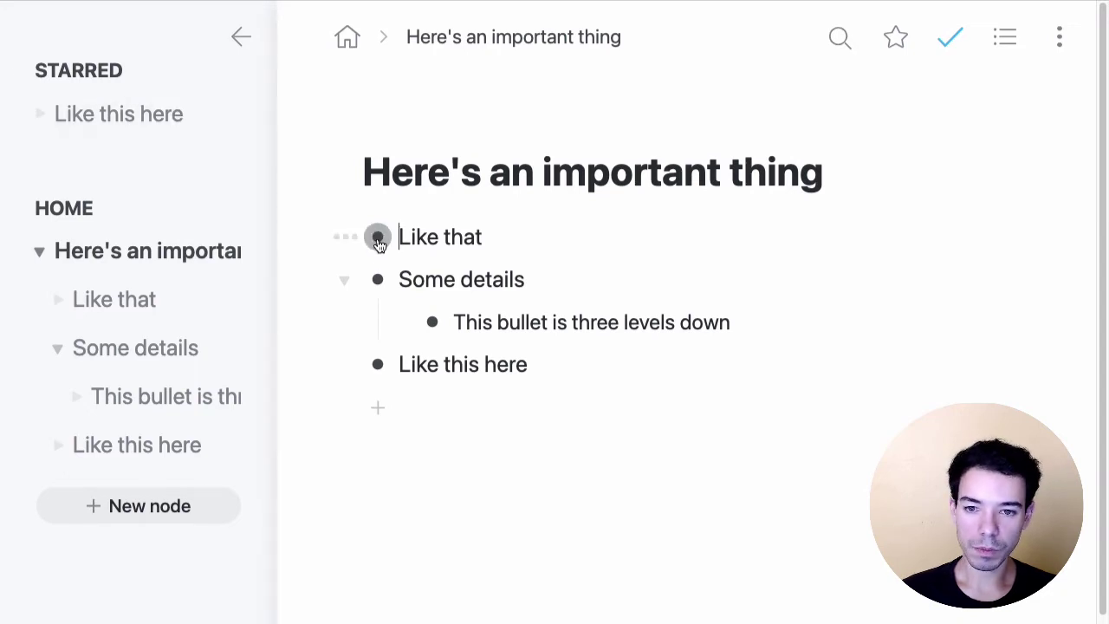
pyautogui.moveTo(378, 238); pyautogui.dragTo(76, 130)
pyautogui.click(346, 37)
pyautogui.click(82, 113)
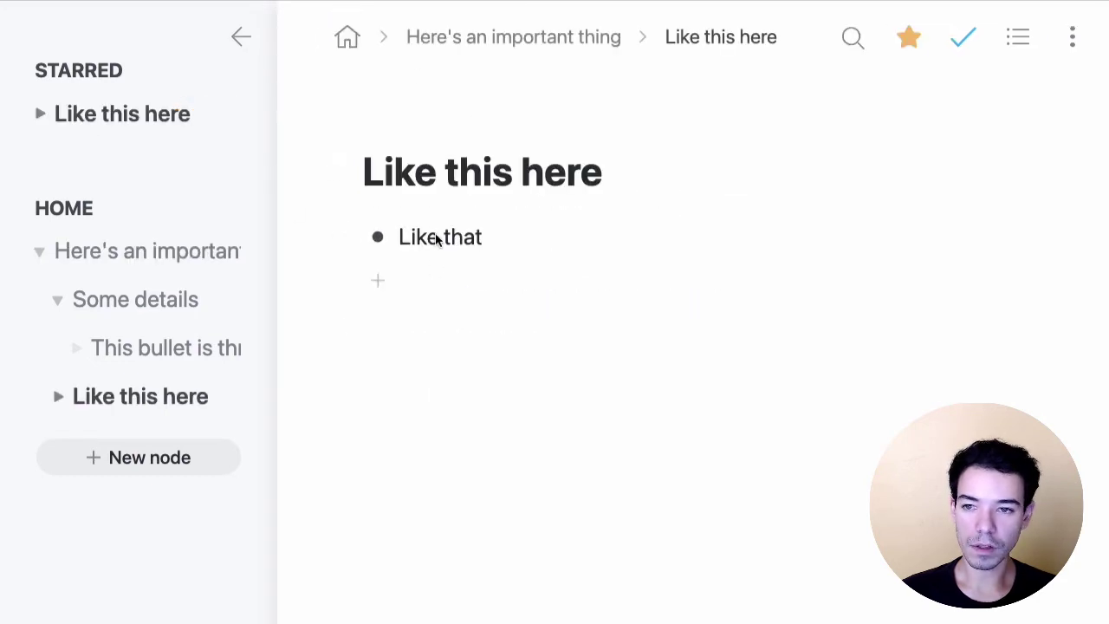
# Step: Remove the star from "Like this here" and return to the home outline
pyautogui.click(181, 112)
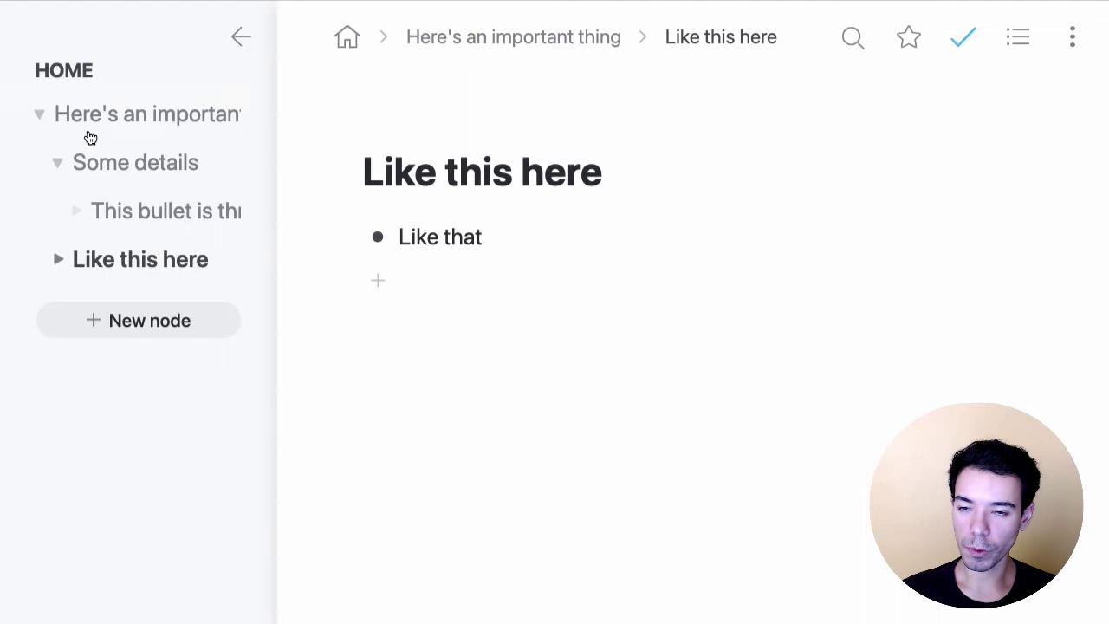
pyautogui.click(346, 38)
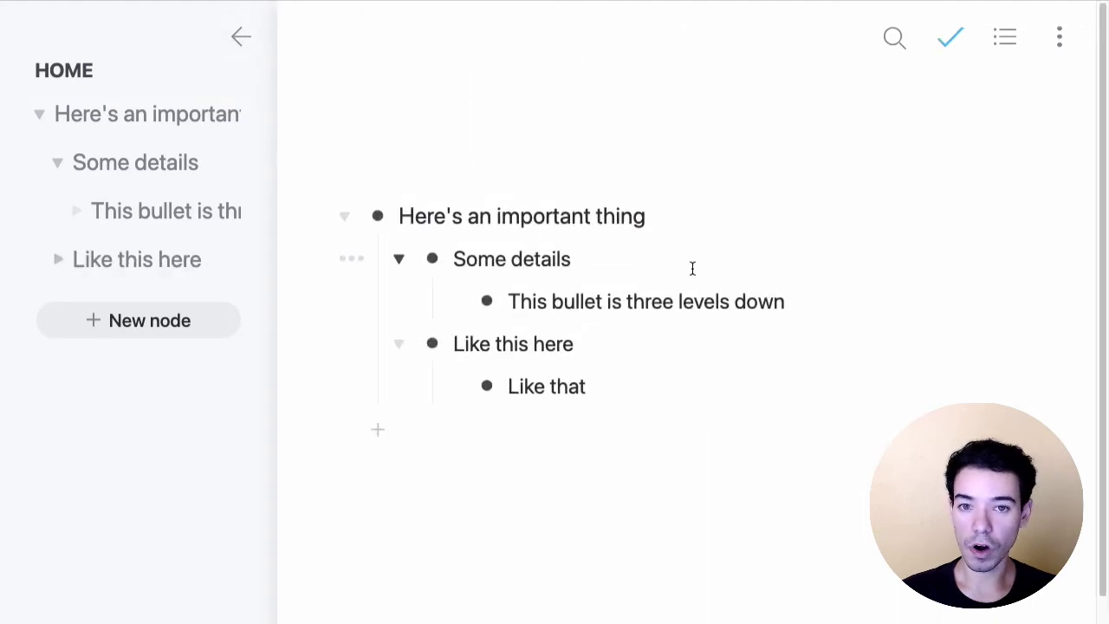
pyautogui.click(695, 269)
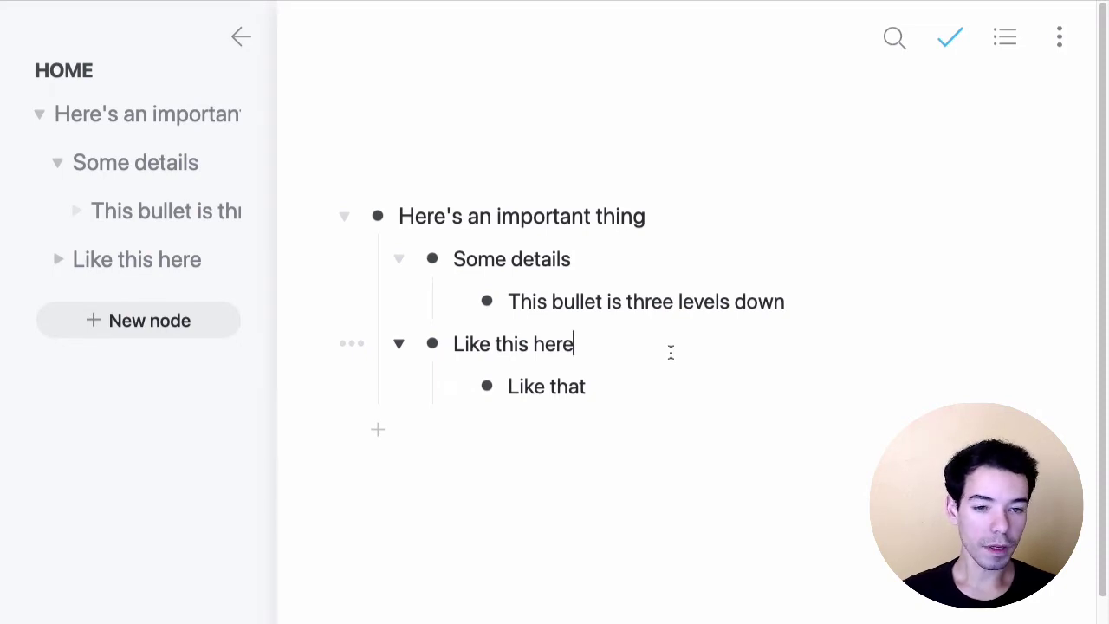
# Step: Move the text cursor up and down between the outline's bullets, finishing on "This bullet is three levels down"
pyautogui.press('Home')
pyautogui.press('Up')
pyautogui.press('Up')
pyautogui.press('Down')
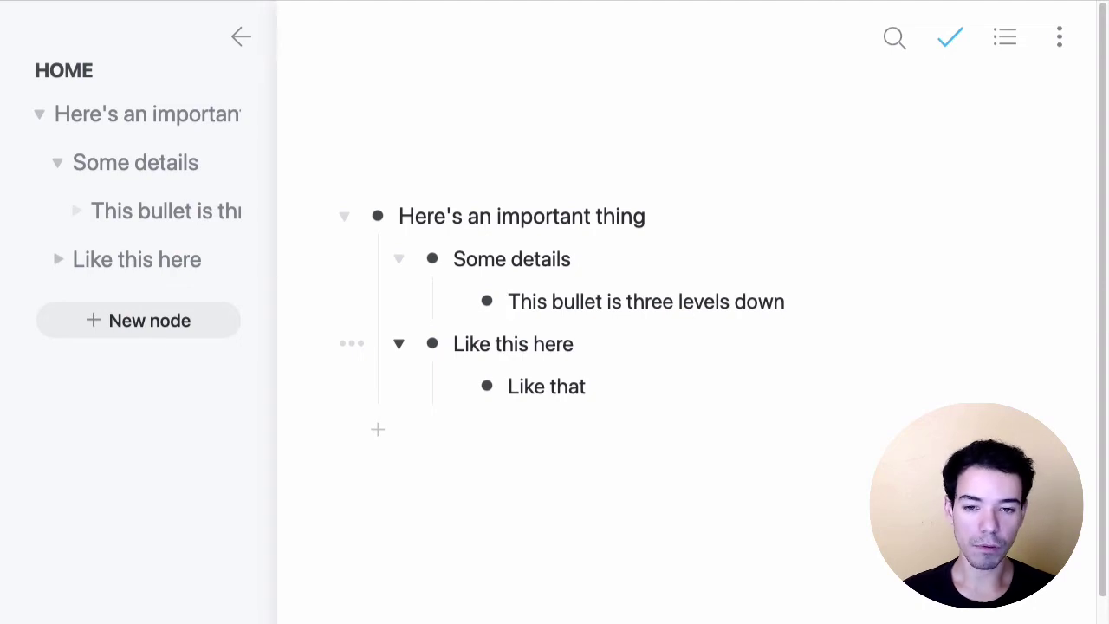
pyautogui.press('Up')
pyautogui.press('Up')
pyautogui.press('Down')
pyautogui.press('Down')
pyautogui.press('Down')
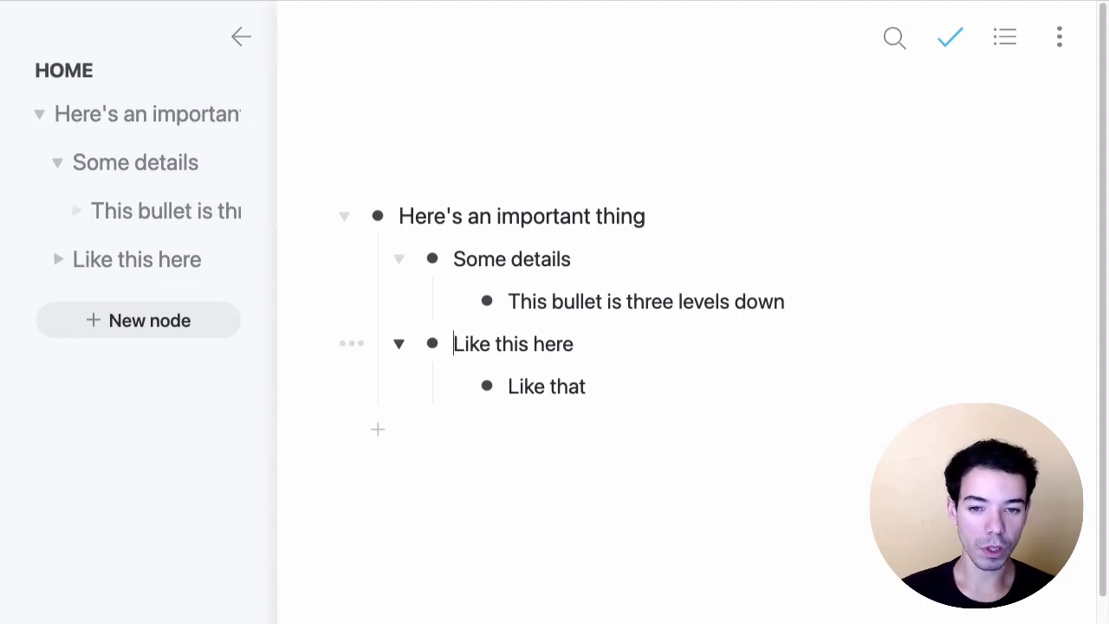
pyautogui.press('Up')
pyautogui.press('Up')
pyautogui.press('Down')
pyautogui.press('Down')
pyautogui.press('Up')
pyautogui.press('Up')
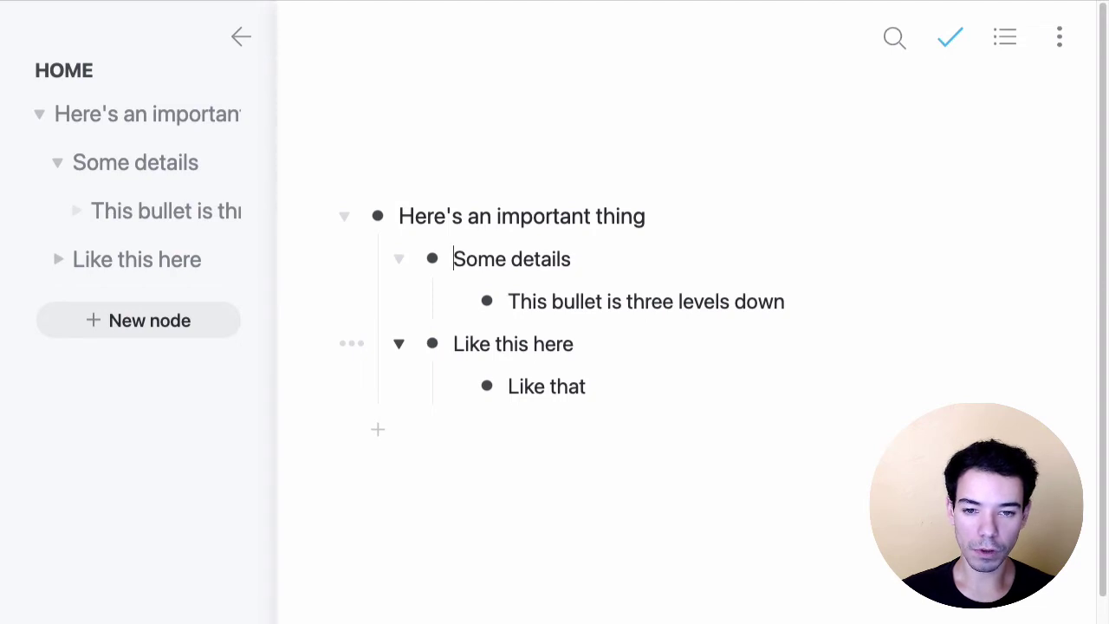
pyautogui.press('Down')
pyautogui.press('Down')
pyautogui.press('Up')
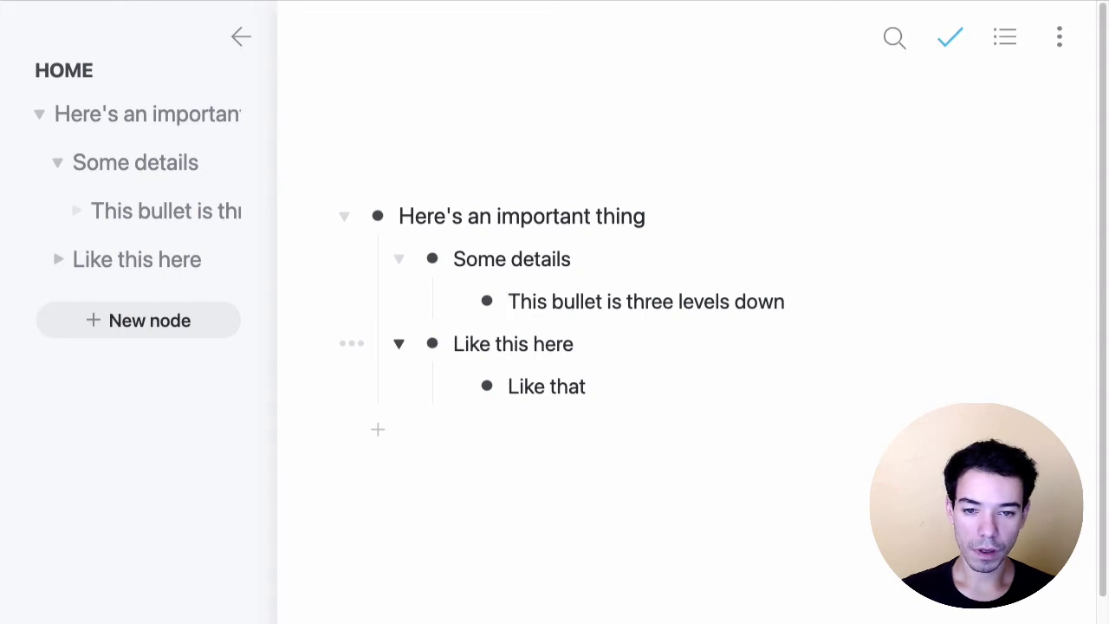
# Step: Outdent "This bullet is three levels down" by one level and indent it back, twice
pyautogui.hotkey('shift', 'Tab')
pyautogui.press('Tab')
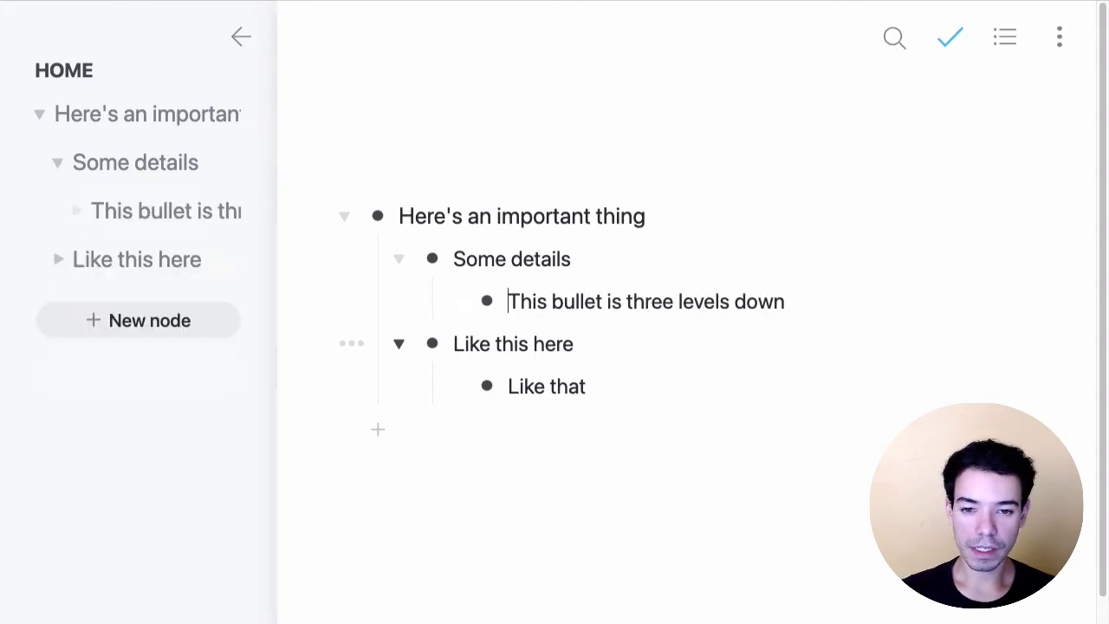
pyautogui.hotkey('shift', 'Tab')
pyautogui.press('Tab')
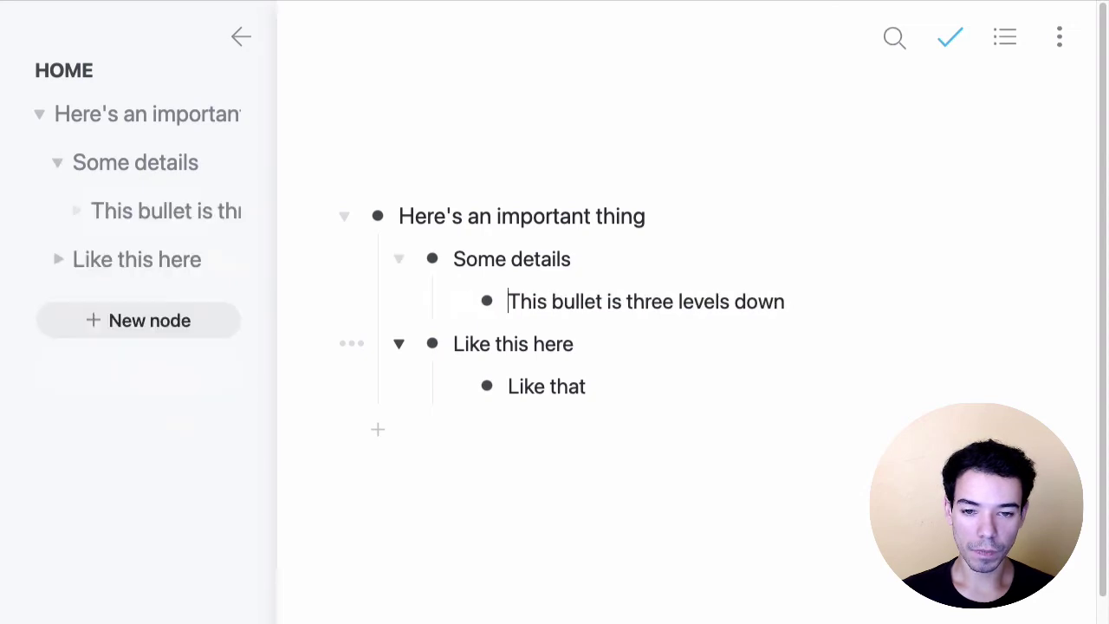
# Step: Move the "Like this here" bullet above "Some details" and back below it several times
pyautogui.click(453, 343)
pyautogui.hotkey('ctrl', 'shift', 'Up')
pyautogui.hotkey('ctrl', 'shift', 'Down')
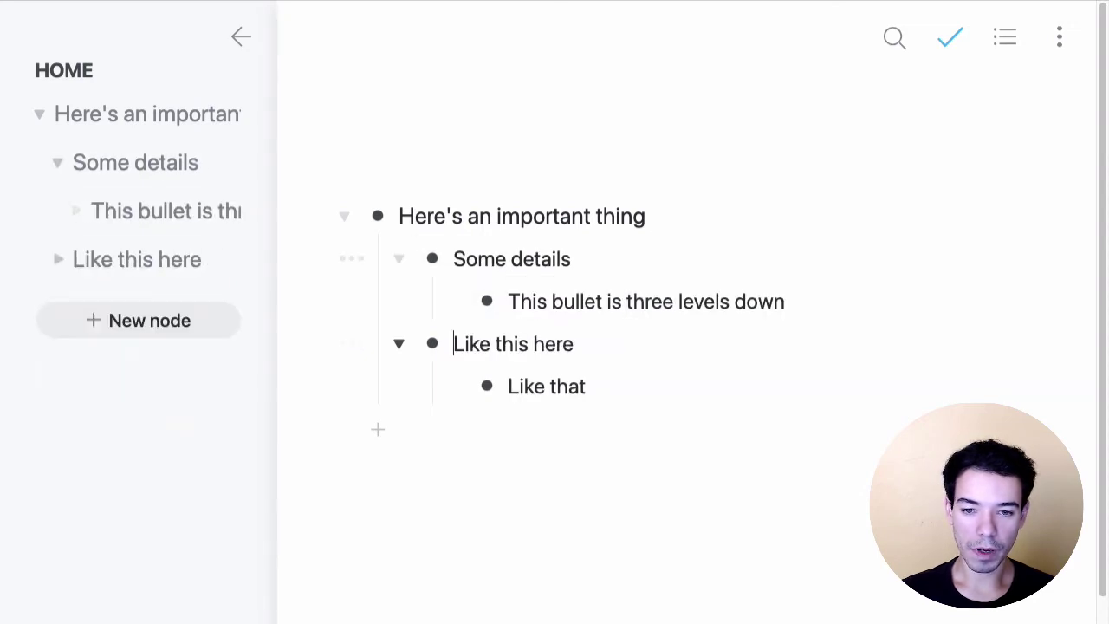
pyautogui.hotkey('ctrl', 'shift', 'Up')
pyautogui.hotkey('ctrl', 'shift', 'Down')
pyautogui.hotkey('ctrl', 'shift', 'Up')
pyautogui.hotkey('ctrl', 'shift', 'Down')
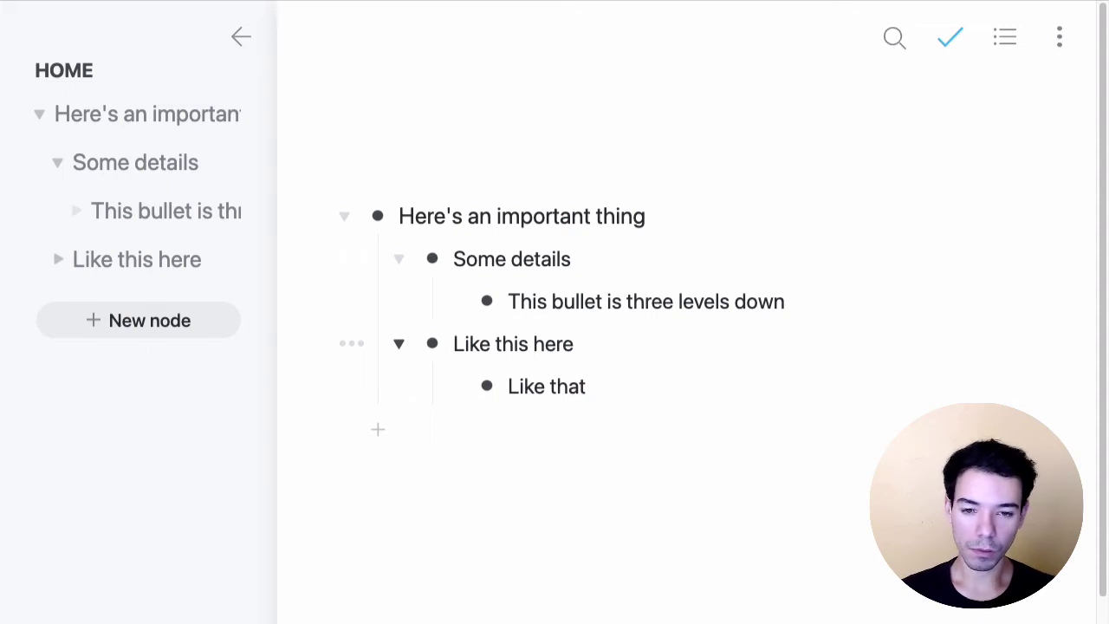
pyautogui.press('Down')
pyautogui.press('Up')
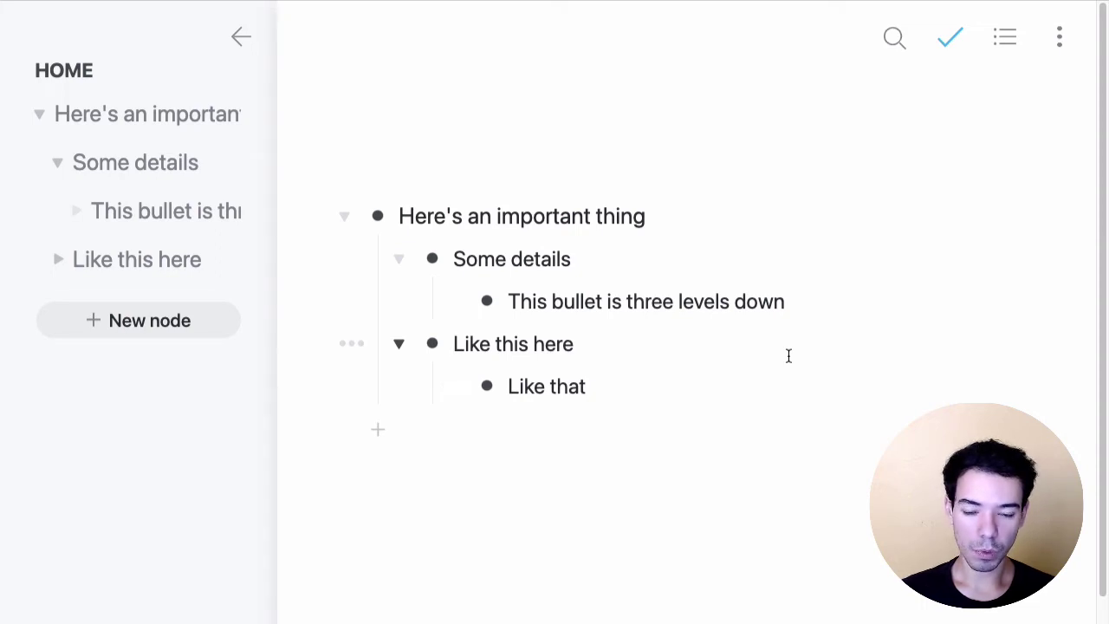
# Step: Select "Like this here" with its sub-bullet and try moving it above "Some details" and back, and indenting and outdenting it
pyautogui.hotkey('shift', 'End')
pyautogui.hotkey('shift', 'Down')
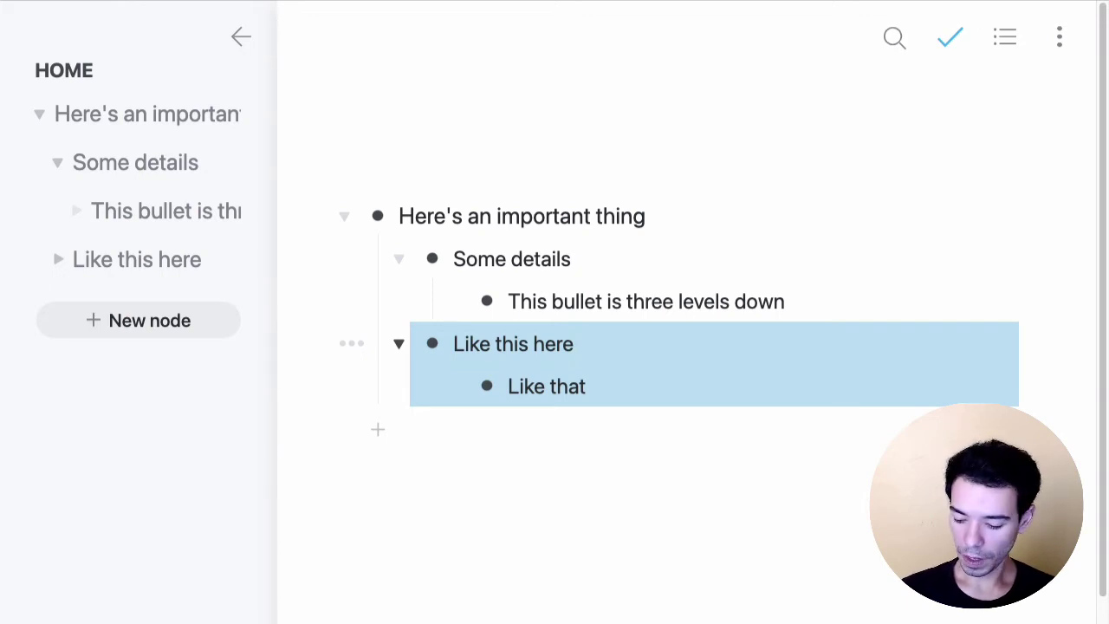
pyautogui.press('super+shift+Up')
pyautogui.press('super+shift+Down')
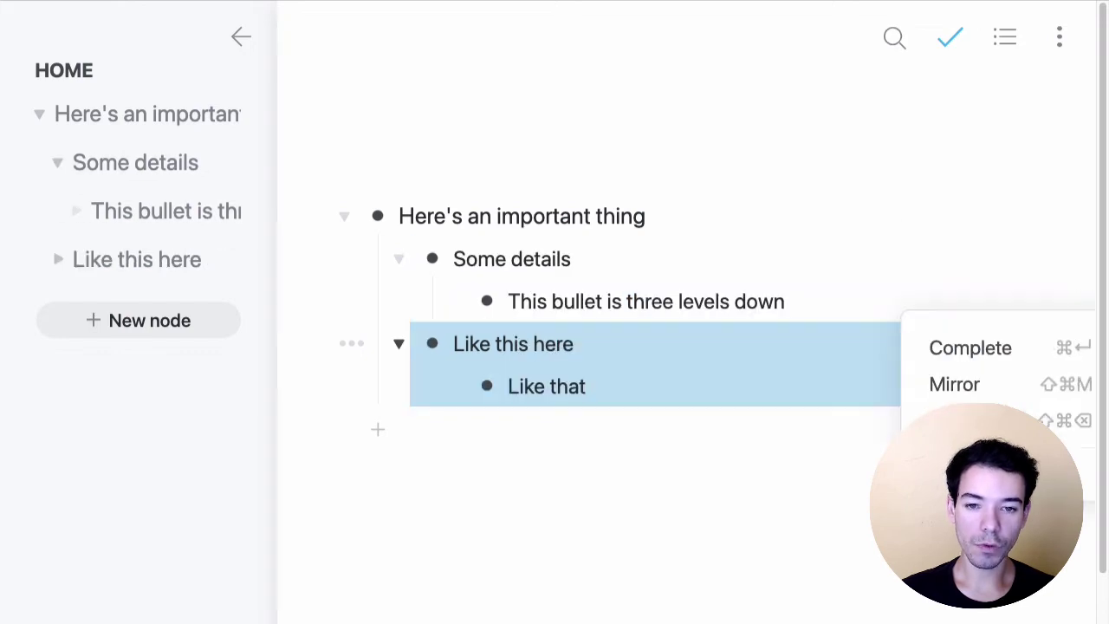
pyautogui.press('super+shift+Up')
pyautogui.press('super+shift+Down')
pyautogui.press('super+shift+Up')
pyautogui.press('super+shift+Down')
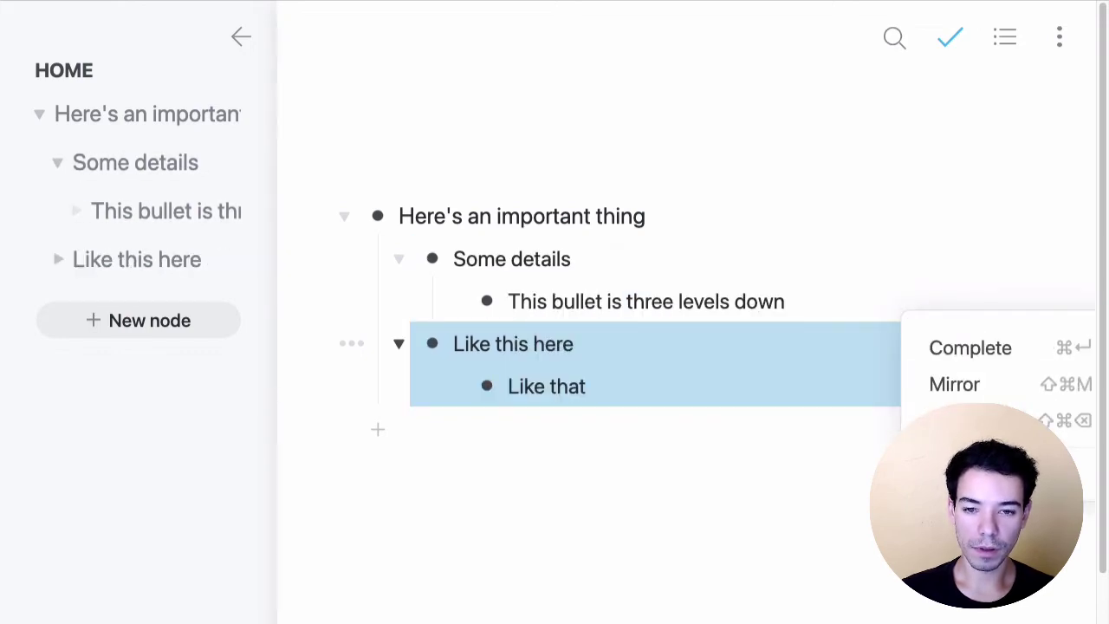
pyautogui.press('Tab')
pyautogui.hotkey('shift', 'Tab')
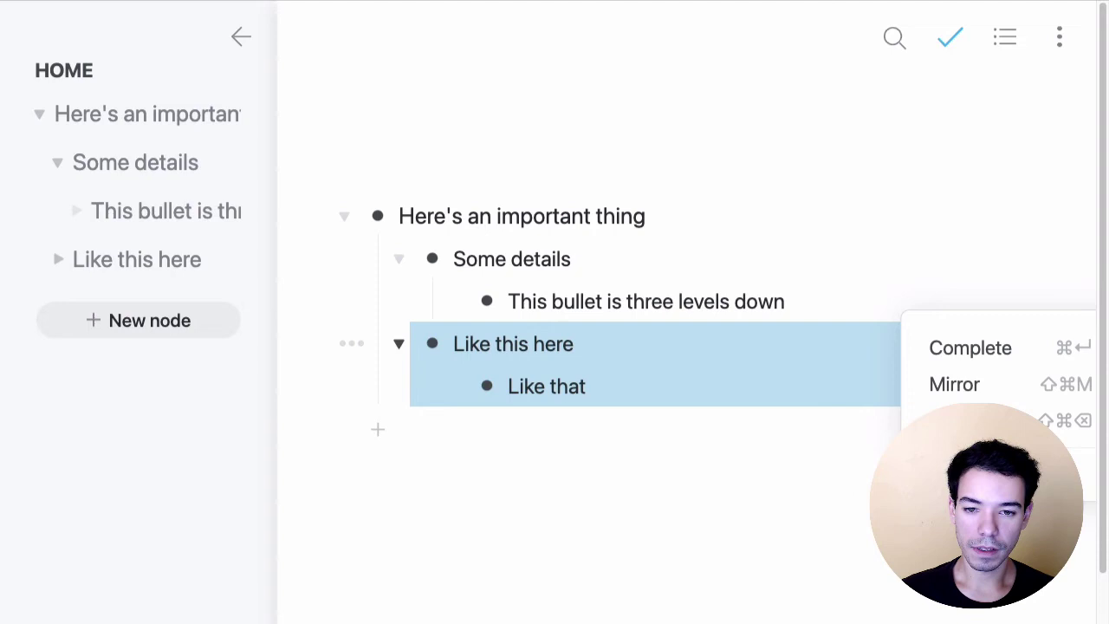
# Step: Move "Like this here" and its sub-bullet above "Some details" and clear the selection
pyautogui.press('super+shift+Up')
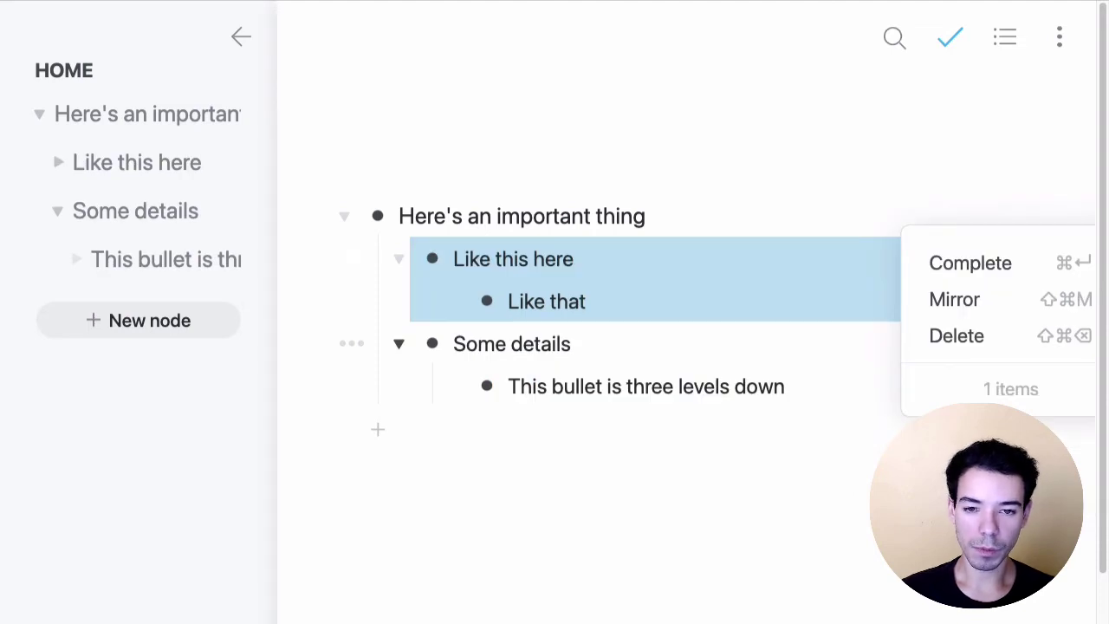
pyautogui.click(684, 292)
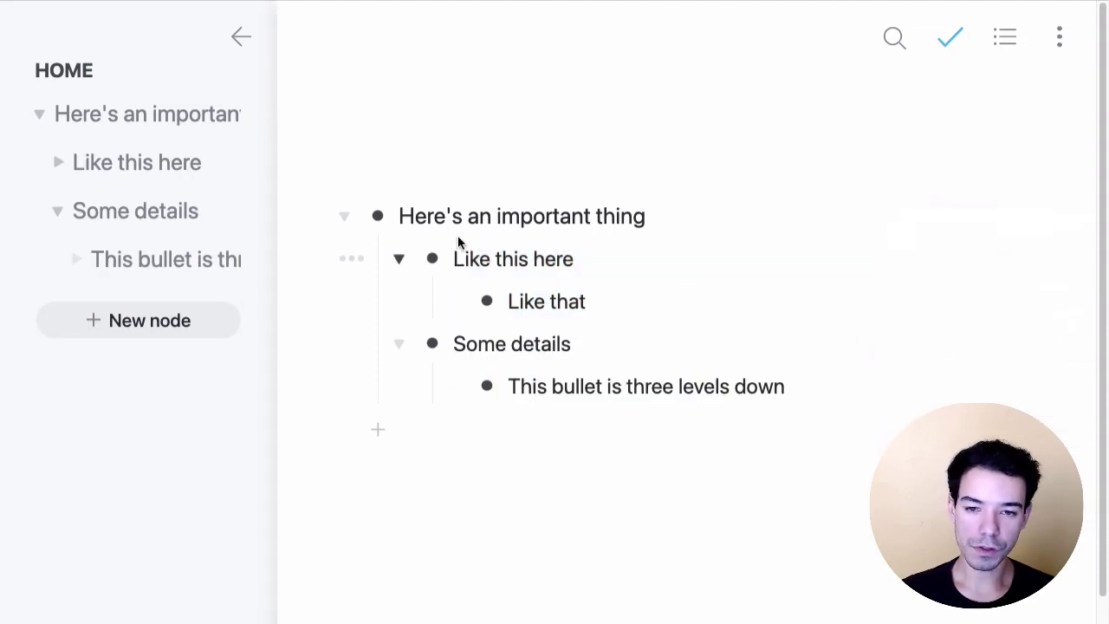
# Step: Highlight "Like this here" together with its "Like that" sub-bullet and clear the selection
pyautogui.moveTo(457, 258); pyautogui.dragTo(515, 300)
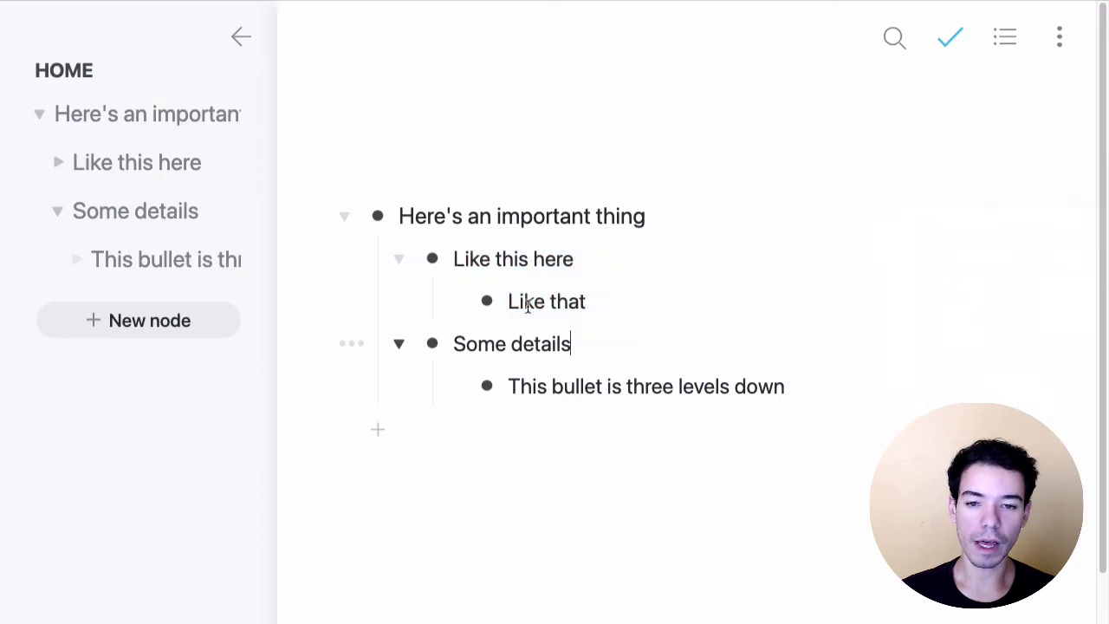
pyautogui.moveTo(457, 259); pyautogui.dragTo(711, 299)
pyautogui.click(711, 299)
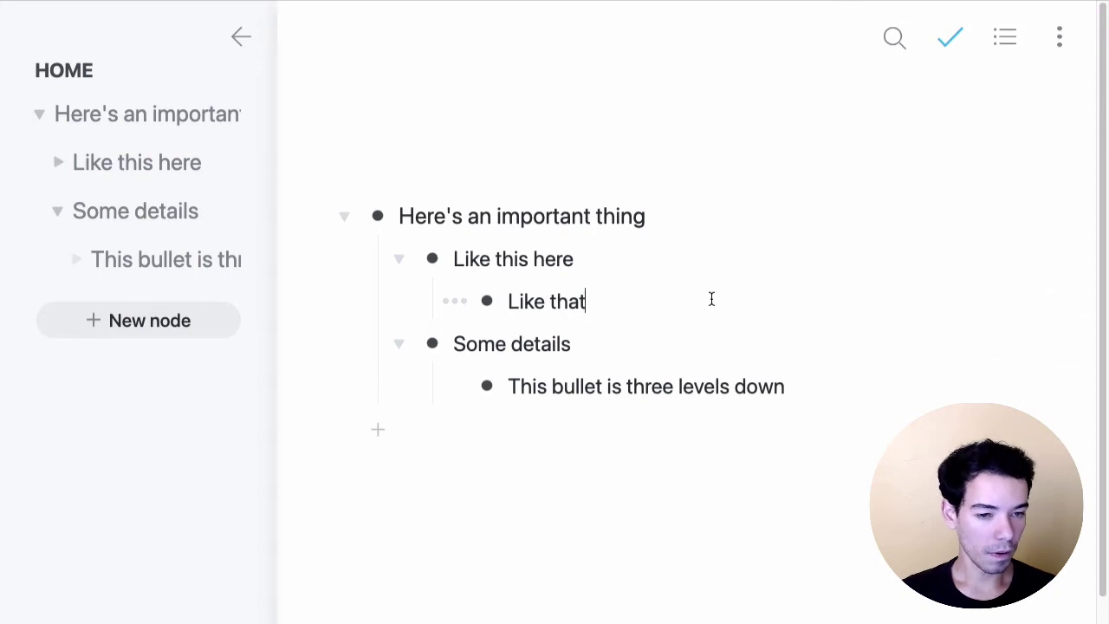
# Step: Hide the sidebar so that only the outline is shown
pyautogui.click(251, 38)
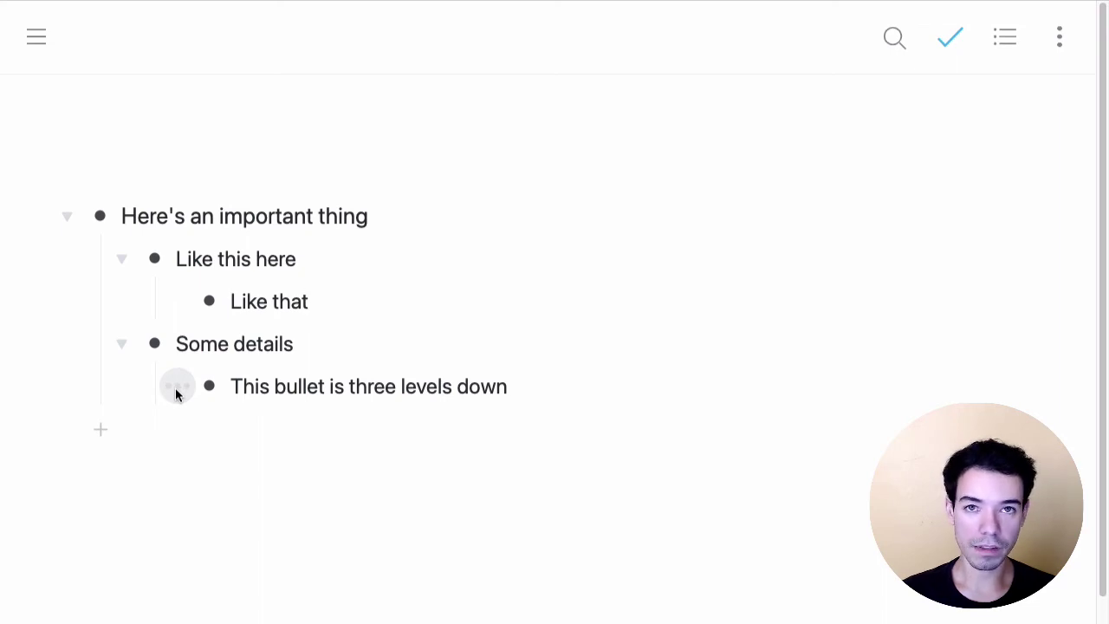
# Step: Delete "This bullet is three levels down" through its own options and undo the deletion
pyautogui.click(180, 388)
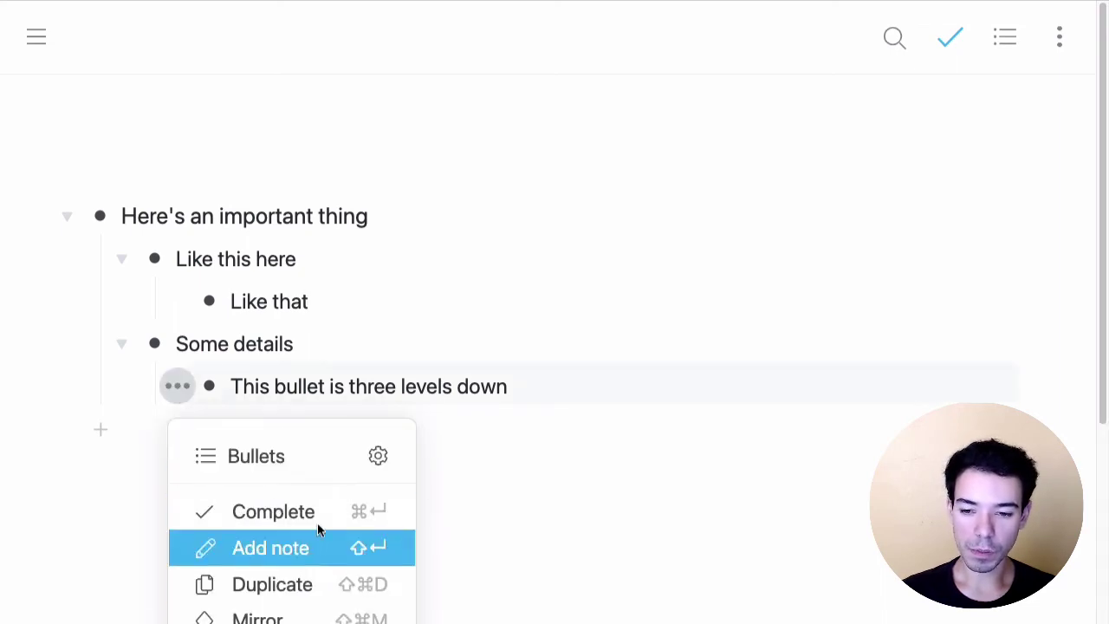
pyautogui.scroll(-2, 322, 404)
pyautogui.scroll(-5, 321, 403)
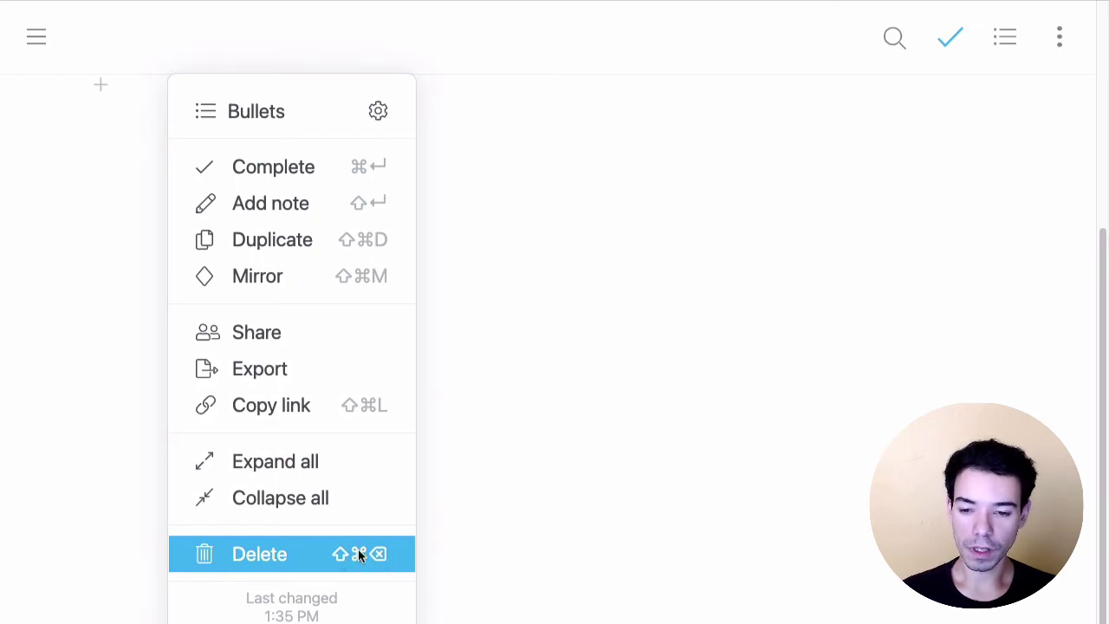
pyautogui.click(360, 555)
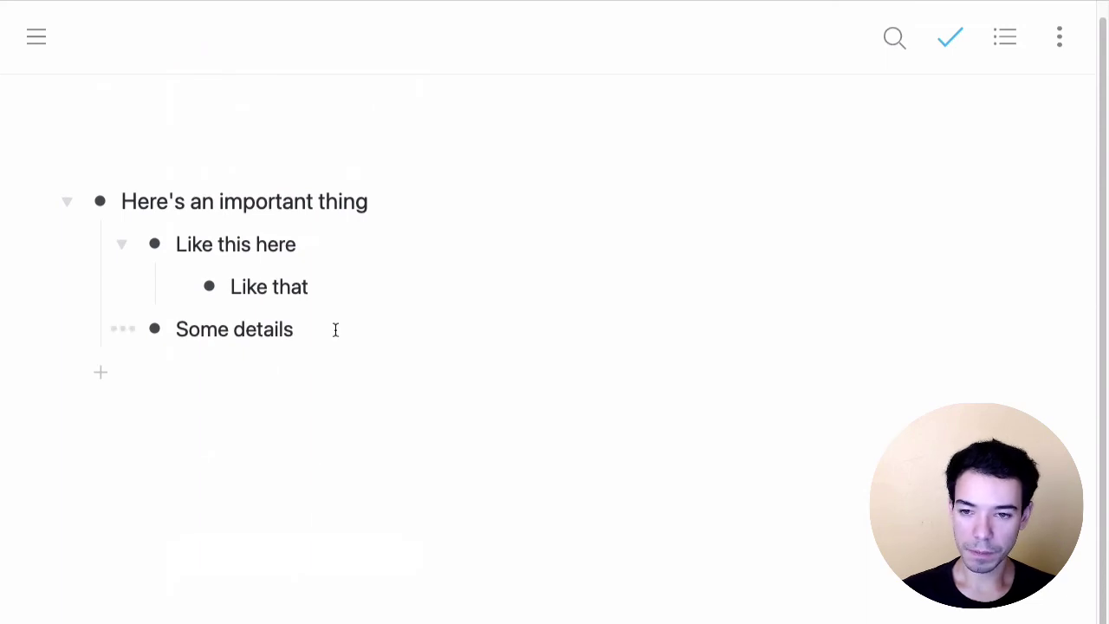
pyautogui.hotkey('ctrl', 'z')
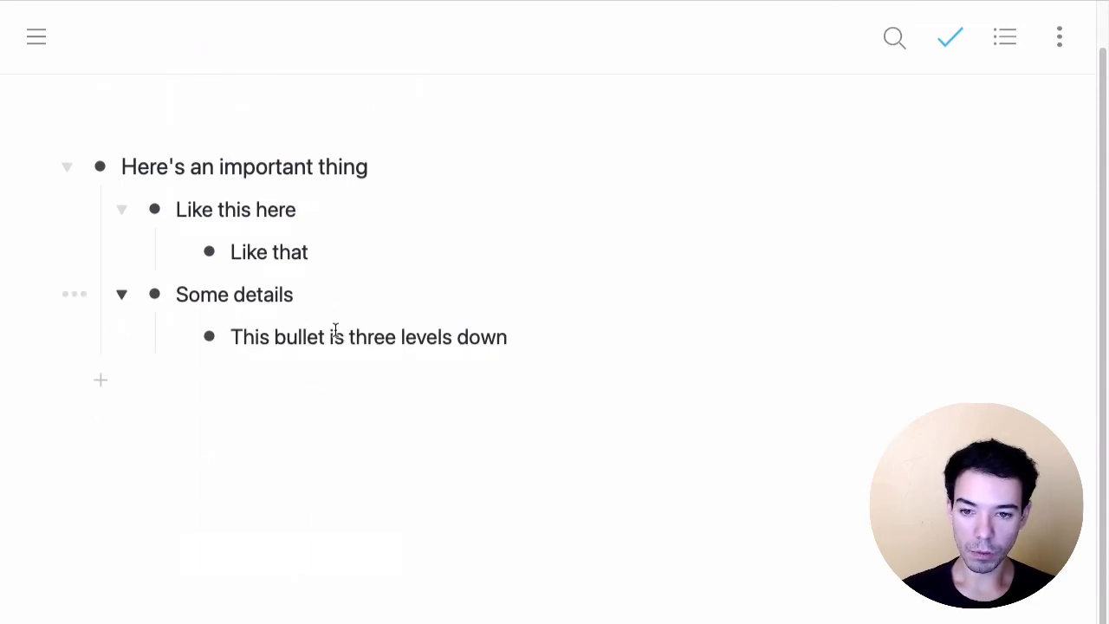
# Step: Delete the "This bullet is three levels down" bullet and place the cursor on "Here's an important thing"
pyautogui.click(335, 331)
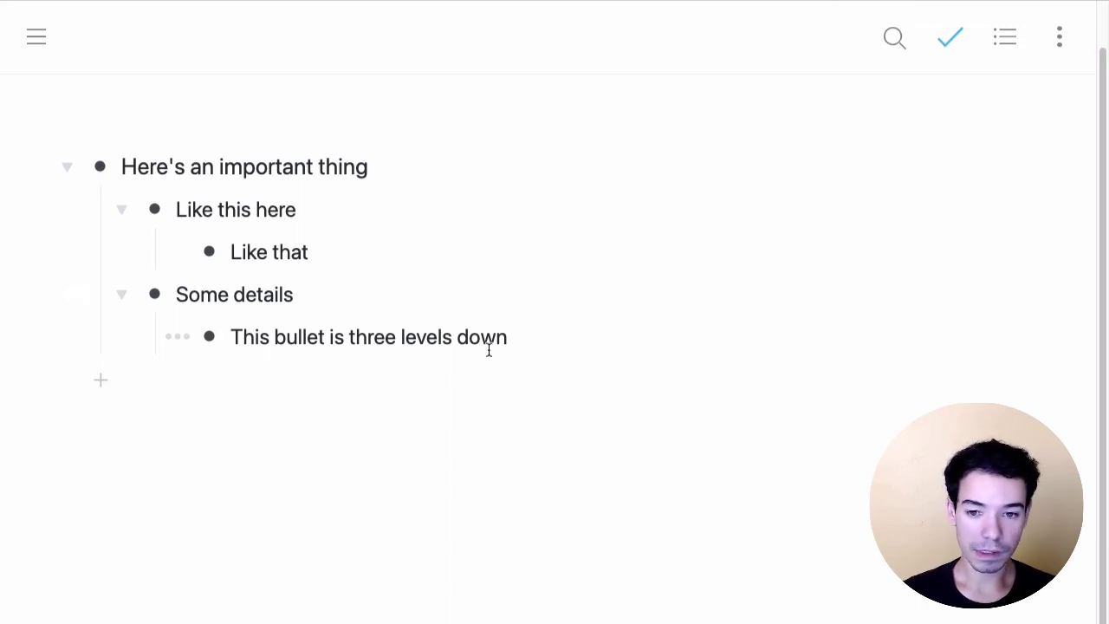
pyautogui.hotkey('ctrl', 'shift', 'BackSpace')
pyautogui.click(416, 223)
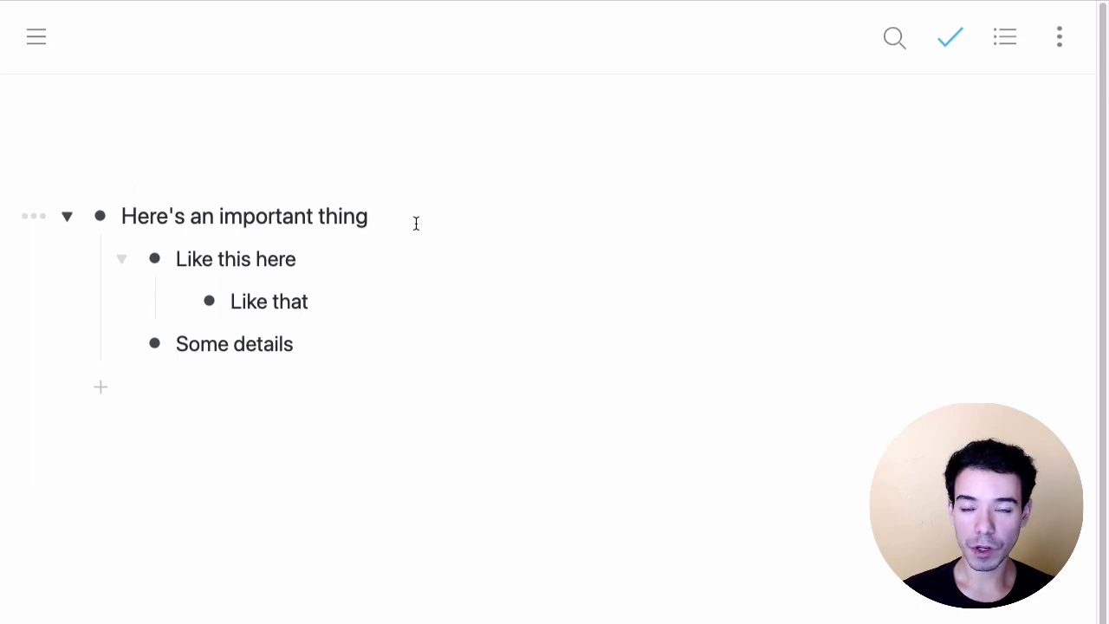
# Step: Step the cursor through the bullets, and collapse and re-expand "Here's an important thing"
pyautogui.press('Down')
pyautogui.press('Down')
pyautogui.press('Up')
pyautogui.press('Up')
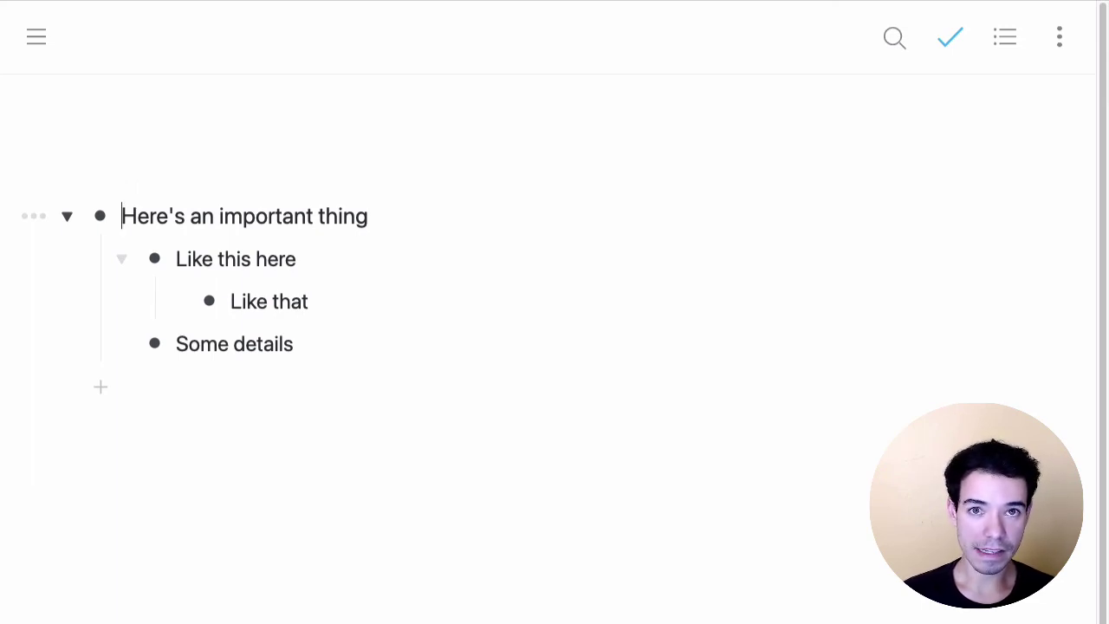
pyautogui.click(67, 216)
pyautogui.click(67, 216)
# Step: Delete "Here's an important thing" with all its sub-bullets and undo the deletion
pyautogui.click(389, 223)
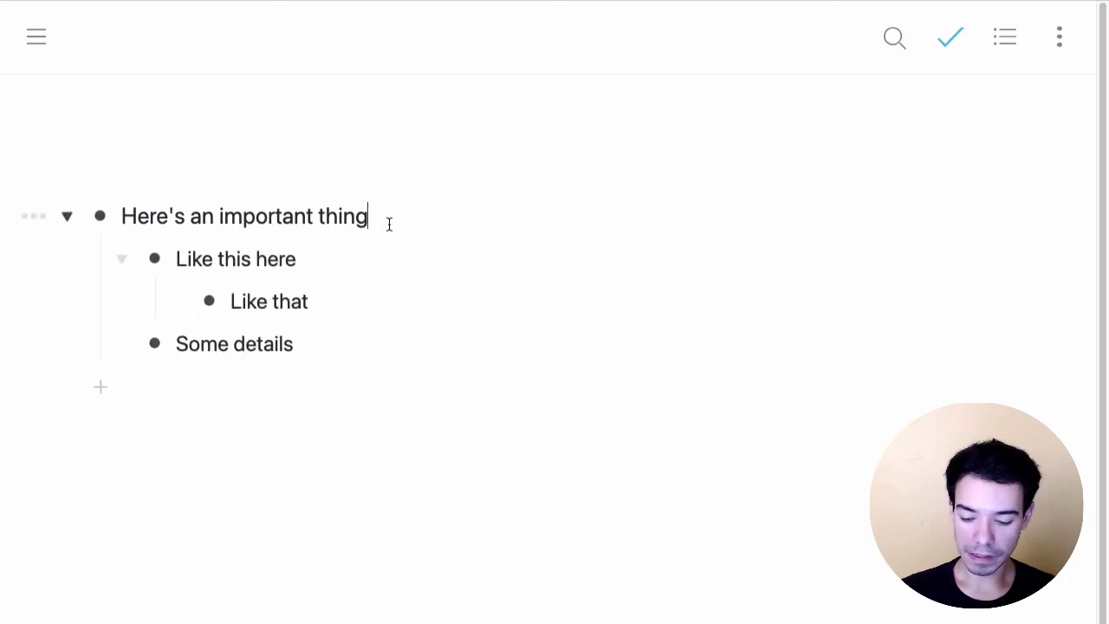
pyautogui.hotkey('ctrl', 'shift', 'BackSpace')
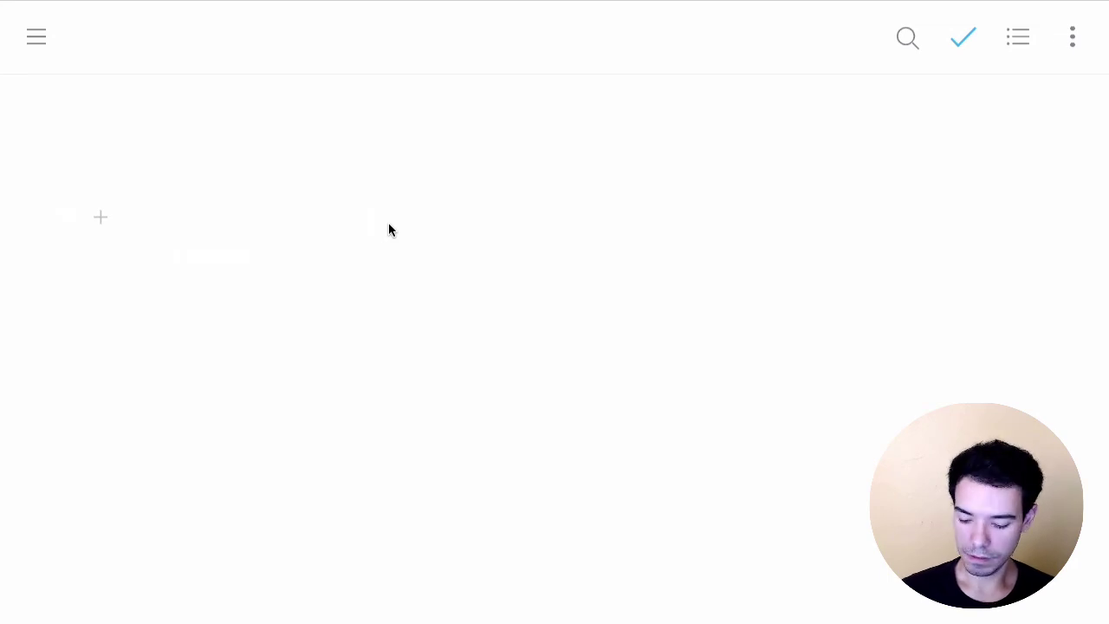
pyautogui.hotkey('ctrl', 'z')
pyautogui.click(452, 245)
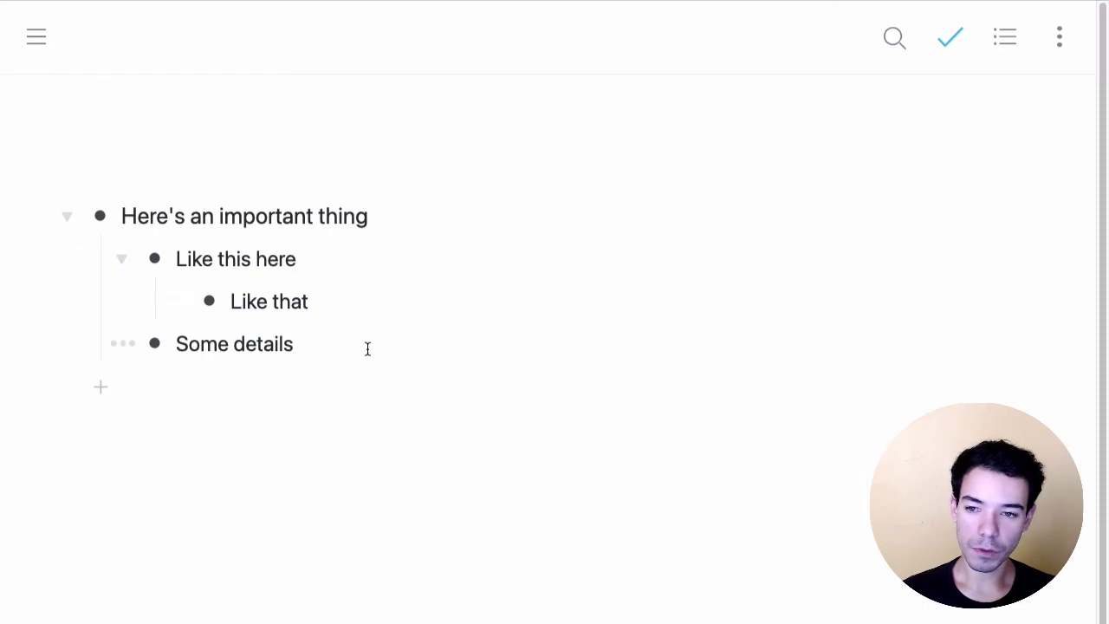
# Step: Move the "Some details" bullet under "Like that" as its sub-bullet
pyautogui.moveTo(154, 343); pyautogui.dragTo(251, 329)
pyautogui.click(445, 341)
# Step: Add three bullets reading "This" below "Some details", each nested one level deeper than the one above
pyautogui.press('Return')
pyautogui.write('T')
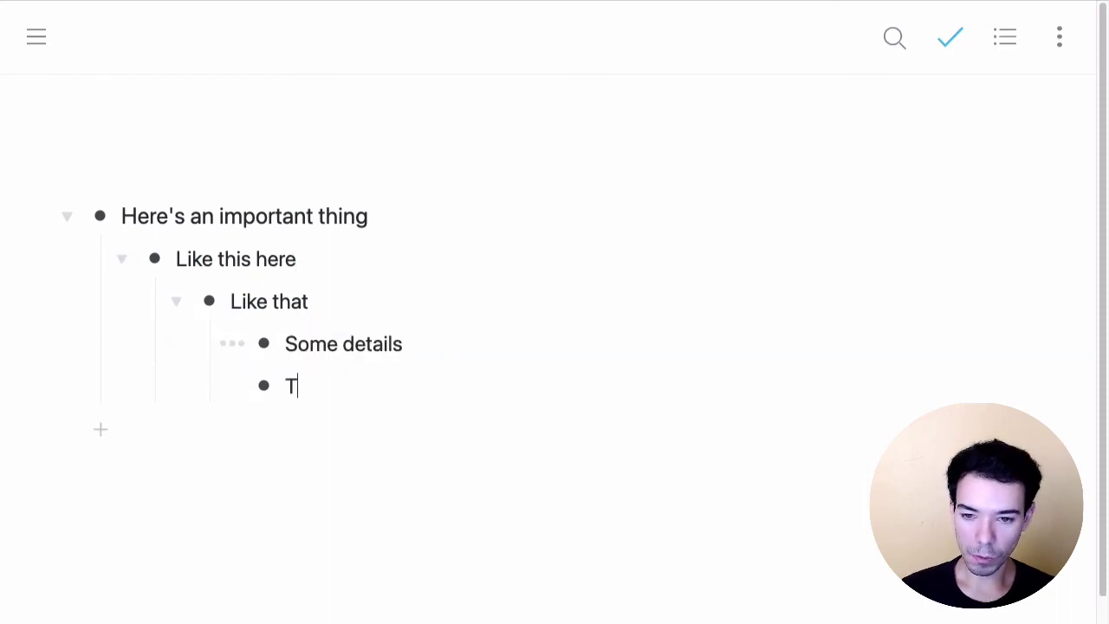
pyautogui.write('his')
pyautogui.press('Tab')
pyautogui.press('Return')
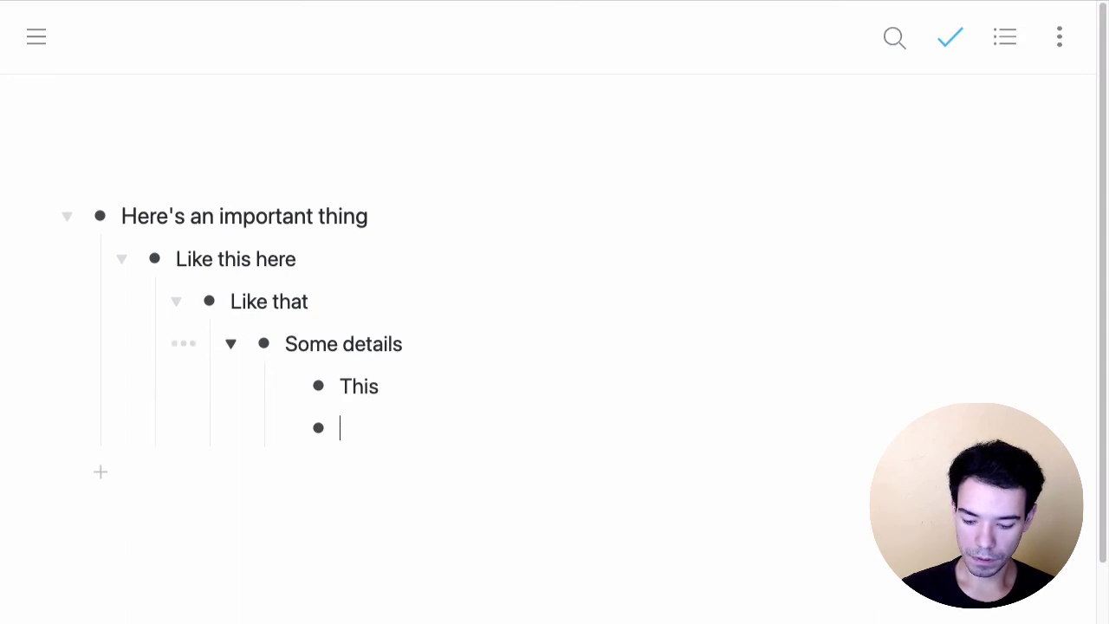
pyautogui.write('This')
pyautogui.press('Tab')
pyautogui.press('Return')
pyautogui.write('This')
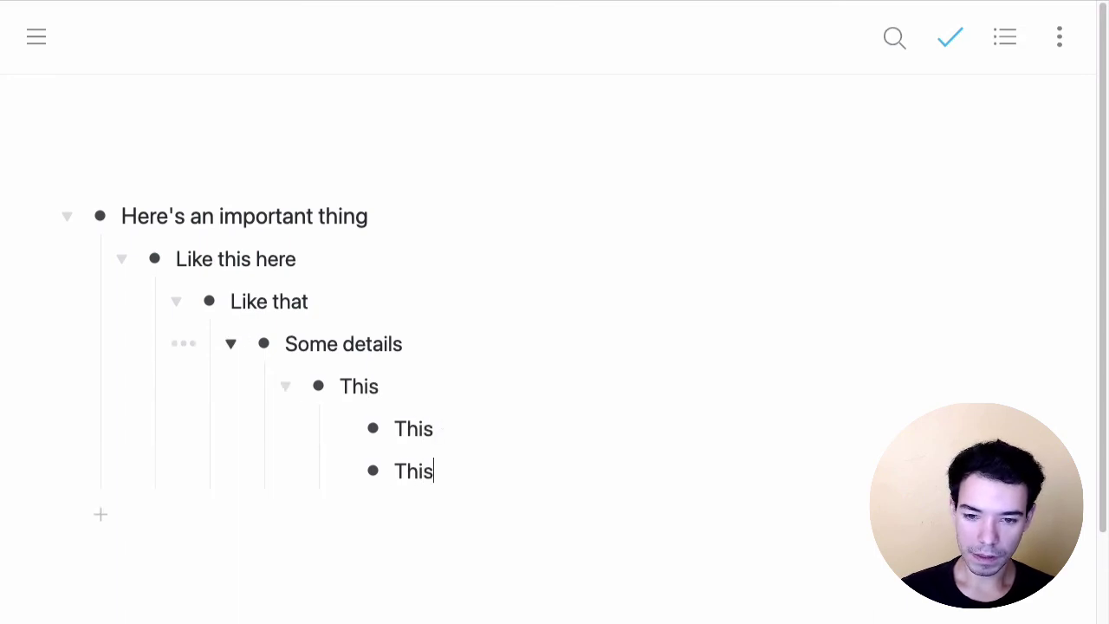
pyautogui.press('Tab')
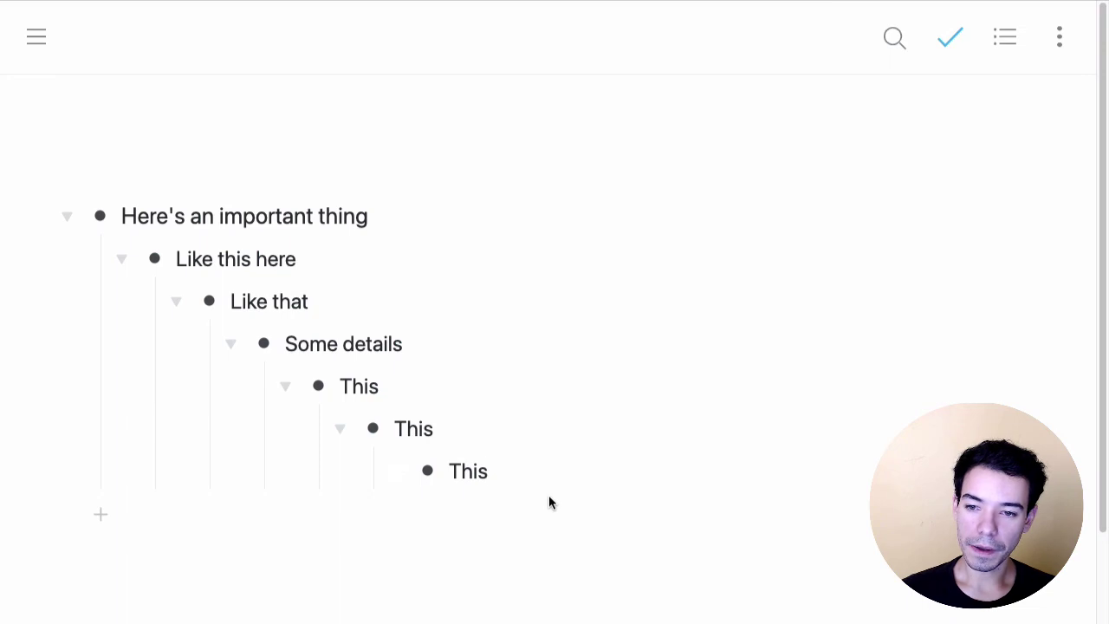
# Step: Collapse the nested bullets one level at a time, from the second "This" up to "Like this here"
pyautogui.click(341, 428)
pyautogui.click(286, 386)
pyautogui.click(230, 344)
pyautogui.click(176, 301)
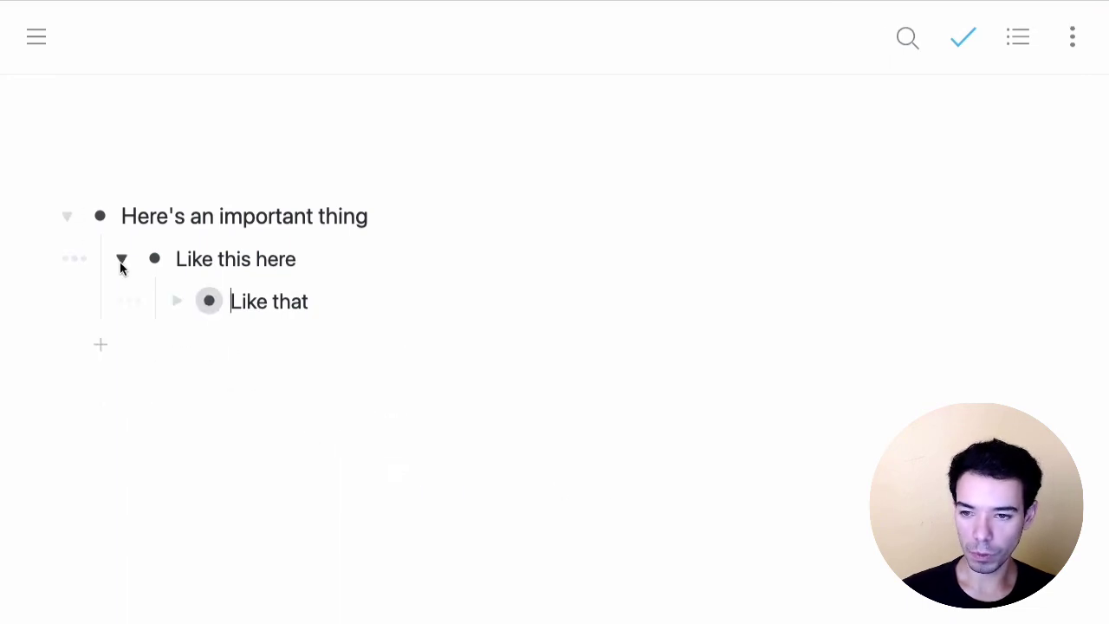
pyautogui.click(122, 259)
# Step: Expand the bullets again level by level, from "Like this here" down to the second "This"
pyautogui.click(122, 259)
pyautogui.click(176, 301)
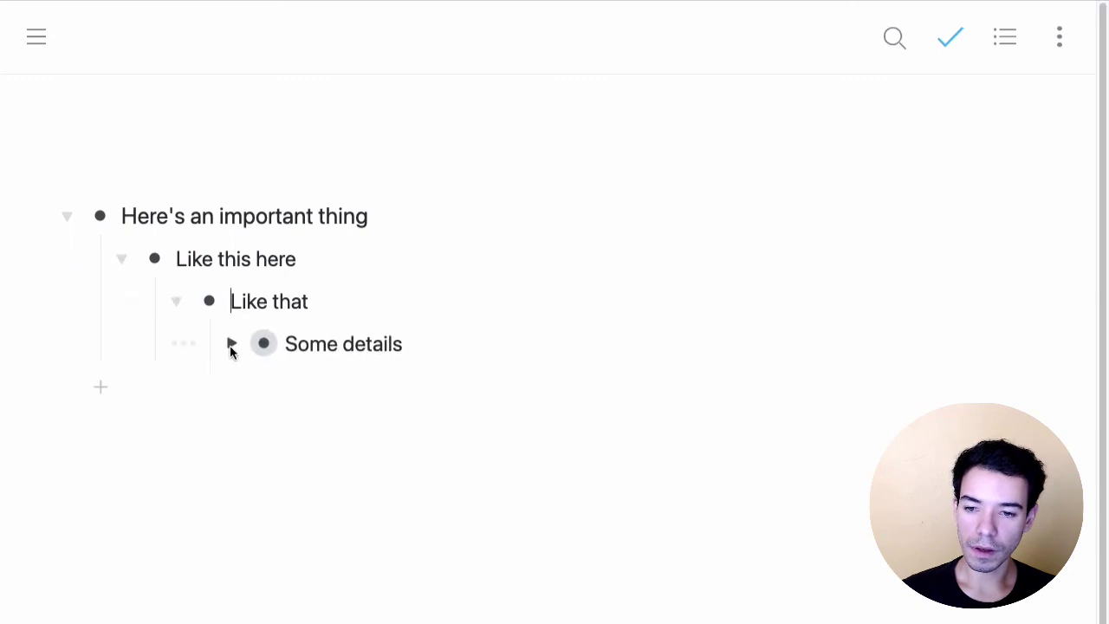
pyautogui.click(230, 343)
pyautogui.click(286, 386)
pyautogui.click(340, 428)
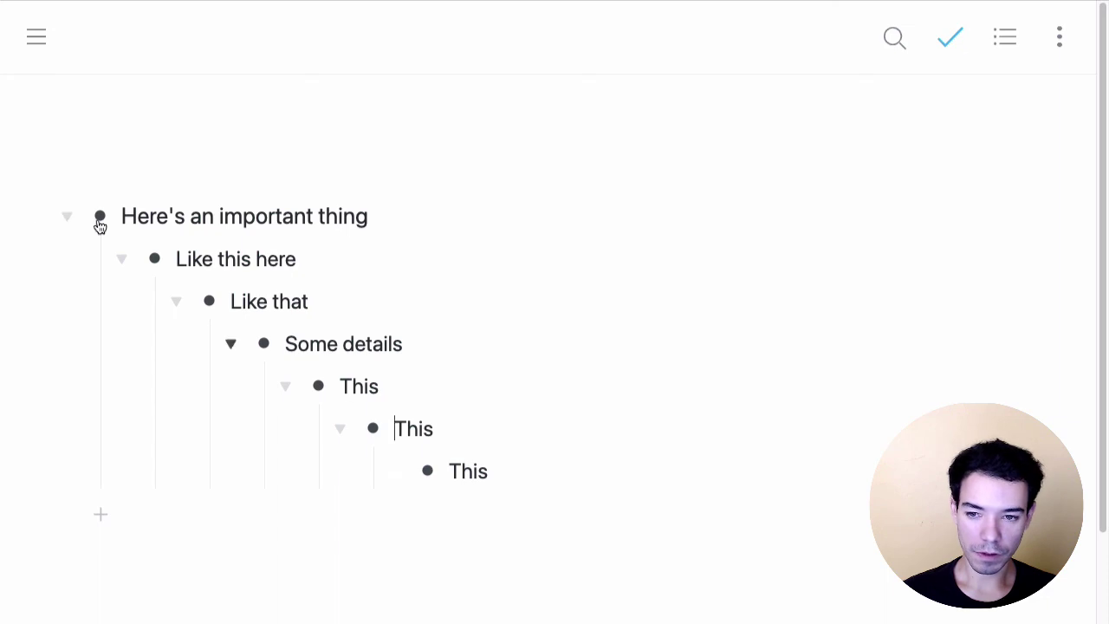
# Step: Collapse "Here's an important thing" and re-expand it level by level down to the first "This" bullet
pyautogui.click(67, 218)
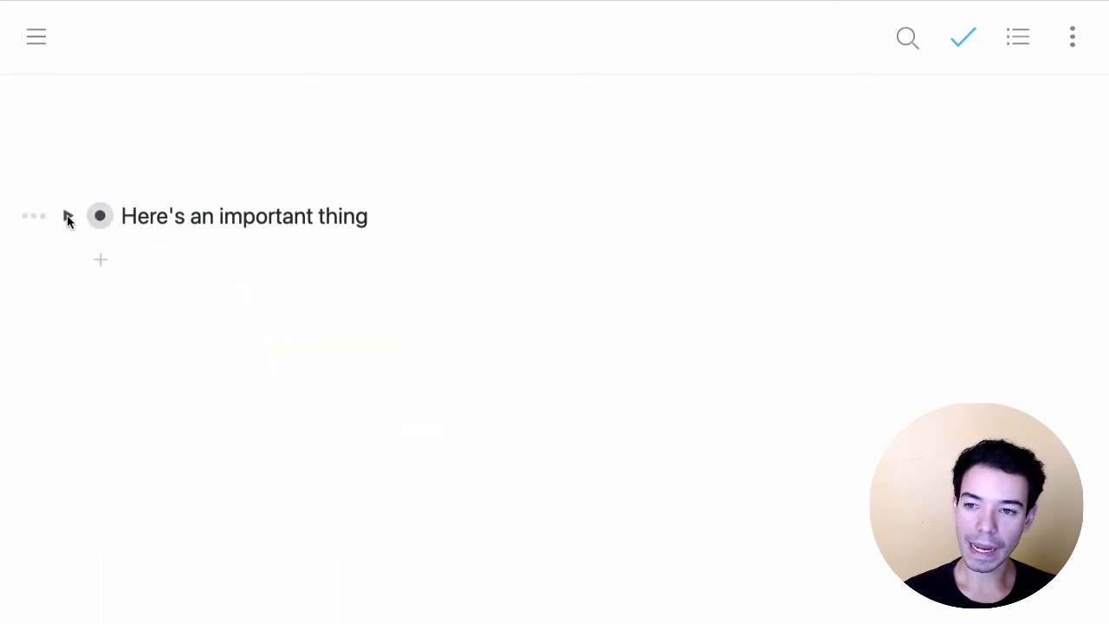
pyautogui.click(68, 218)
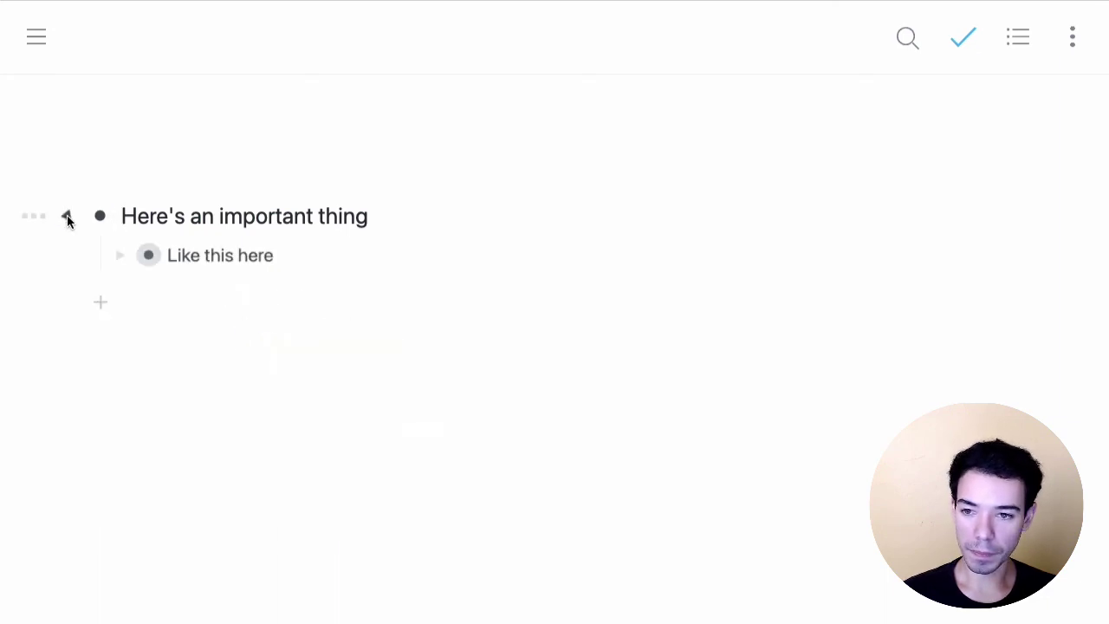
pyautogui.click(121, 256)
pyautogui.click(177, 301)
pyautogui.click(233, 343)
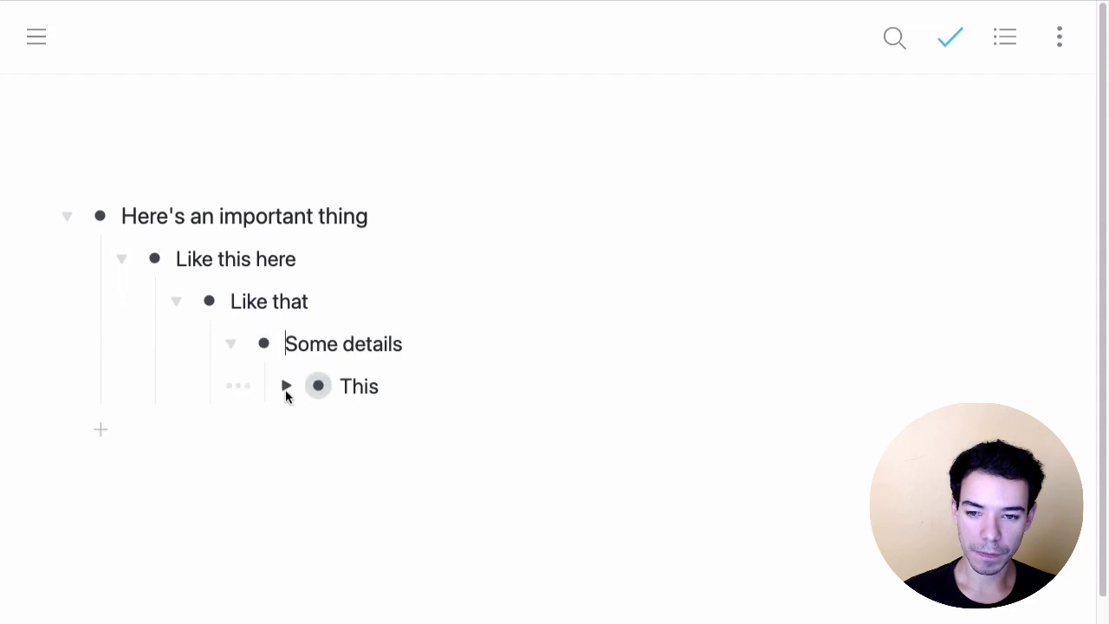
pyautogui.click(285, 387)
# Step: Toggle "Here's an important thing" between collapsed and expanded several times, leave it collapsed, and place the cursor at the end of its text
pyautogui.click(66, 217)
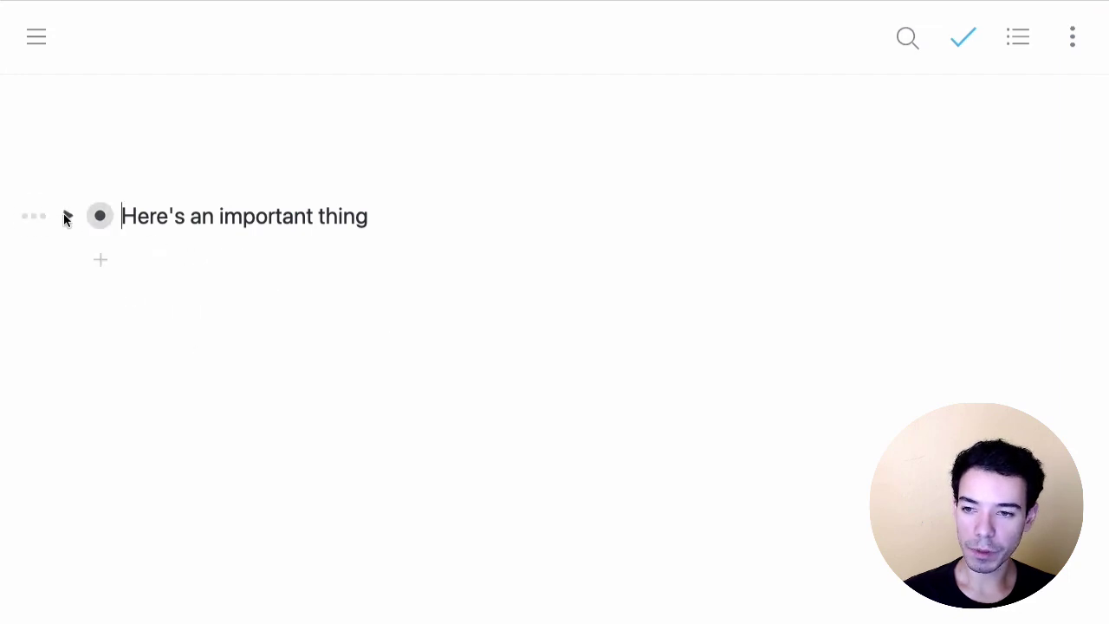
pyautogui.click(67, 216)
pyautogui.click(68, 218)
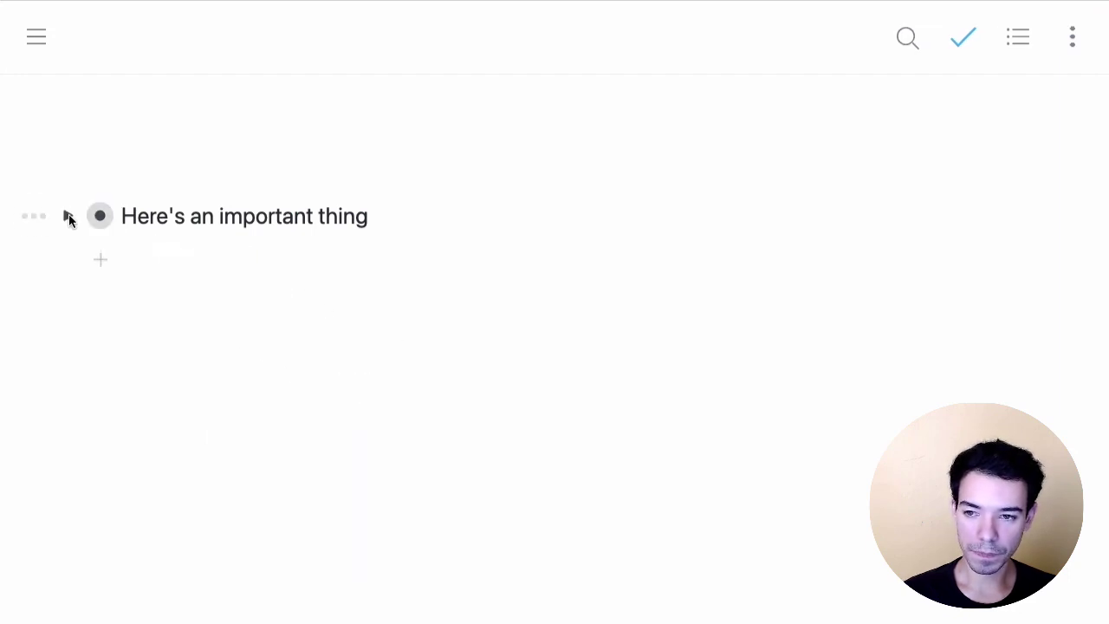
pyautogui.click(69, 218)
pyautogui.click(67, 217)
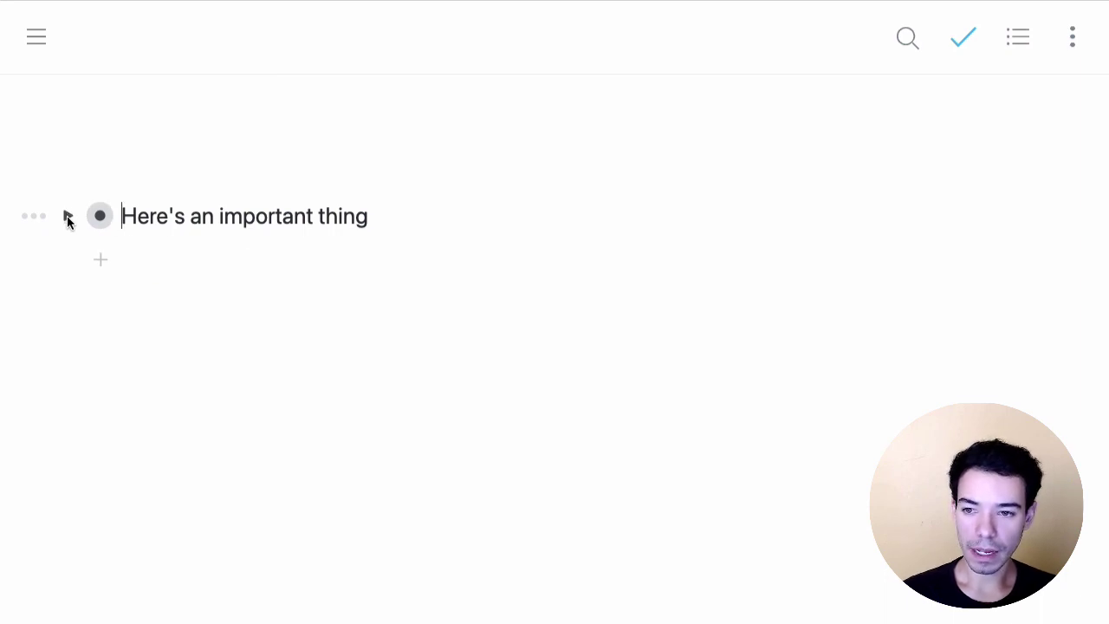
pyautogui.click(69, 218)
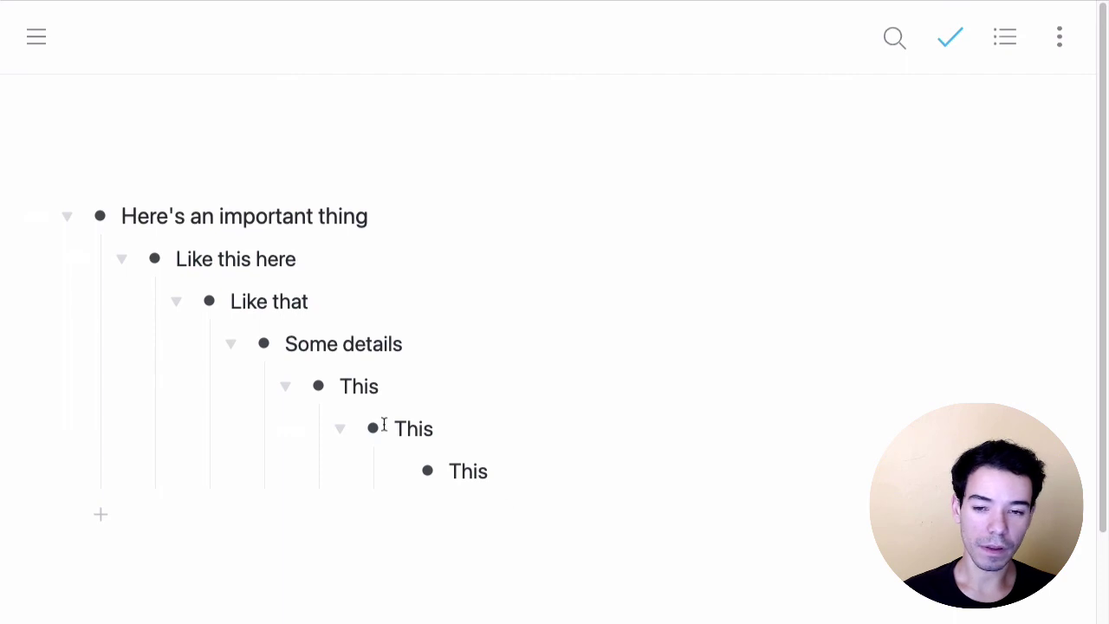
pyautogui.click(66, 220)
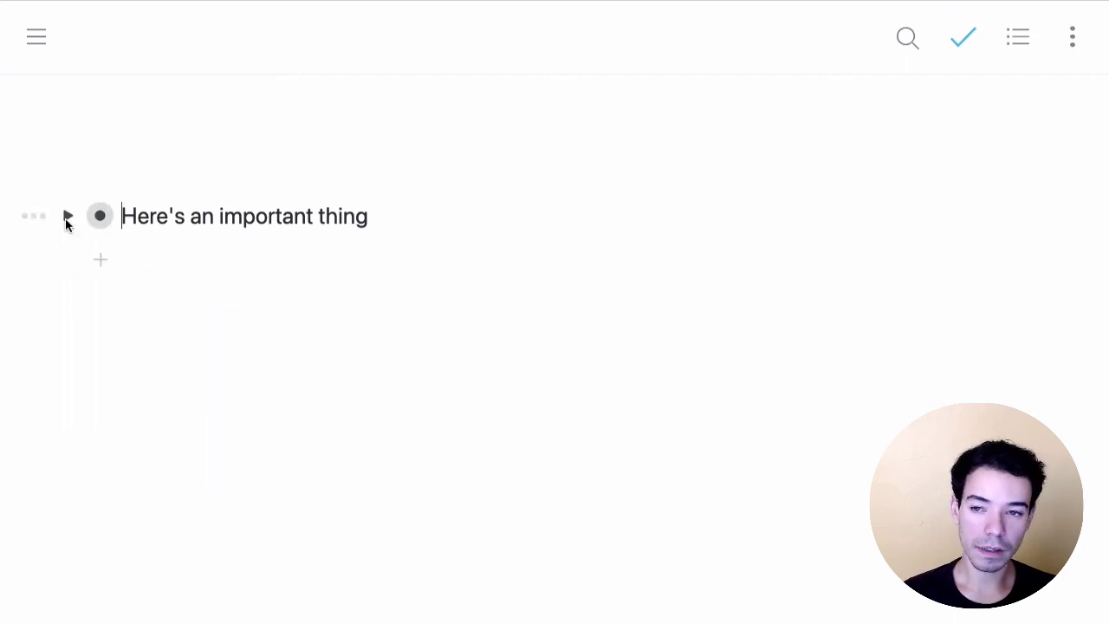
pyautogui.click(465, 225)
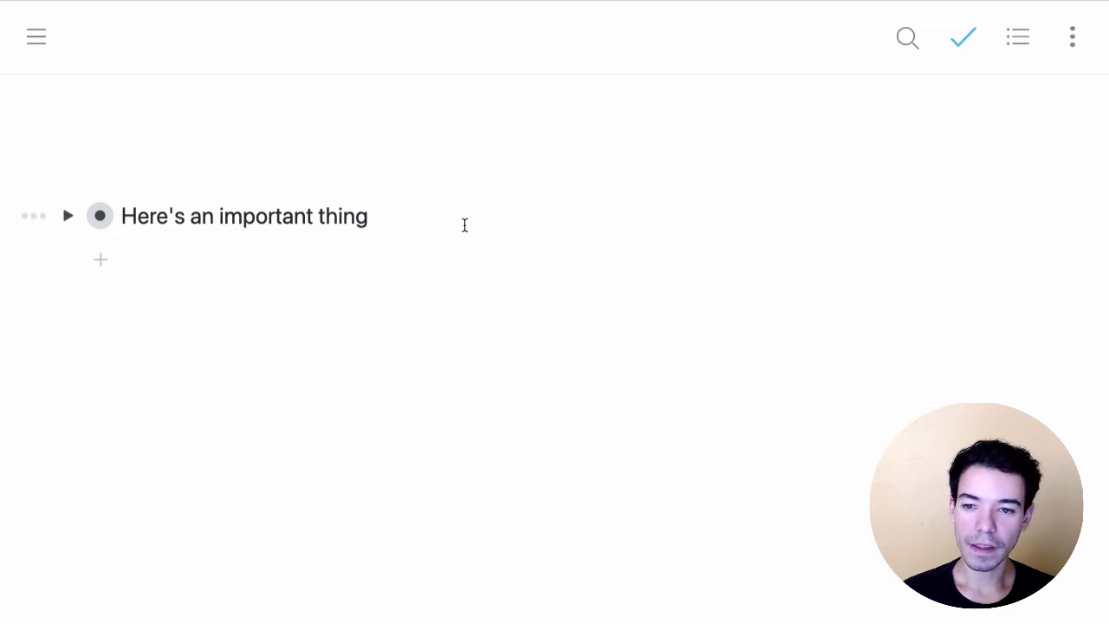